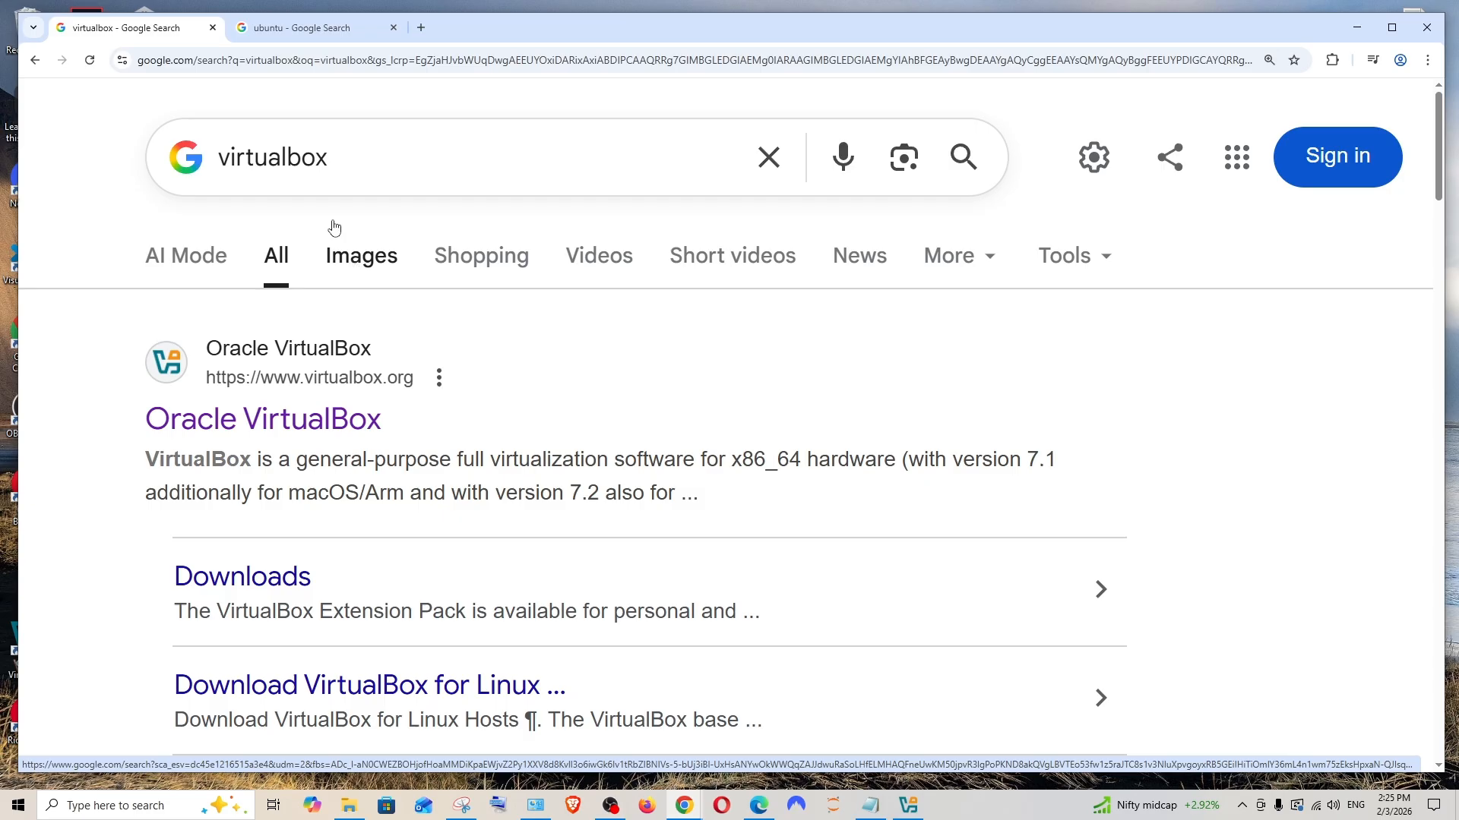
Download the VirtualBox 7.2.6 platform package for Windows hosts from the virtualbox.org download page.
{"action": "left_click", "coordinate": [302, 35]}
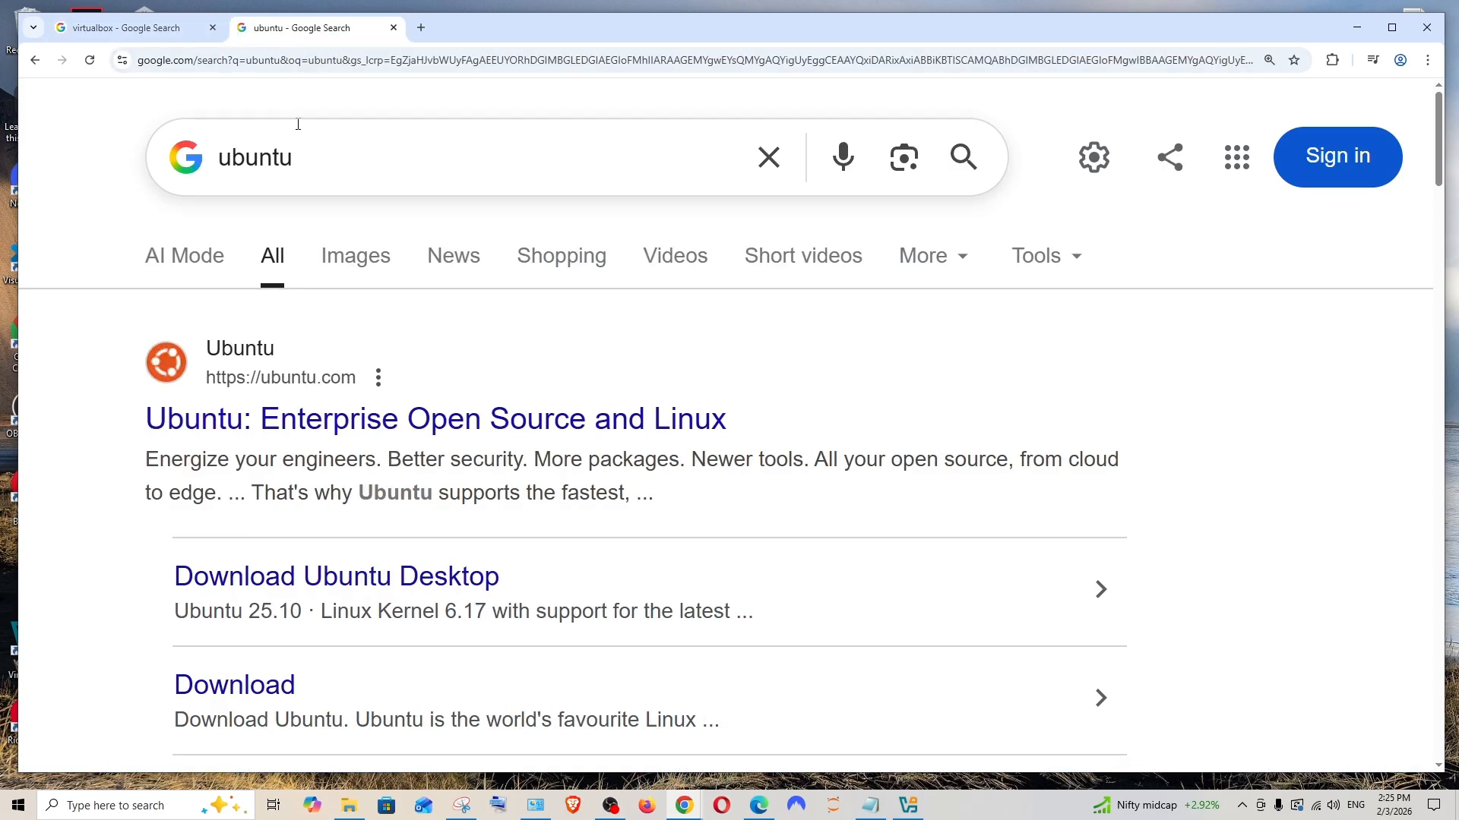
{"action": "left_click", "coordinate": [194, 32]}
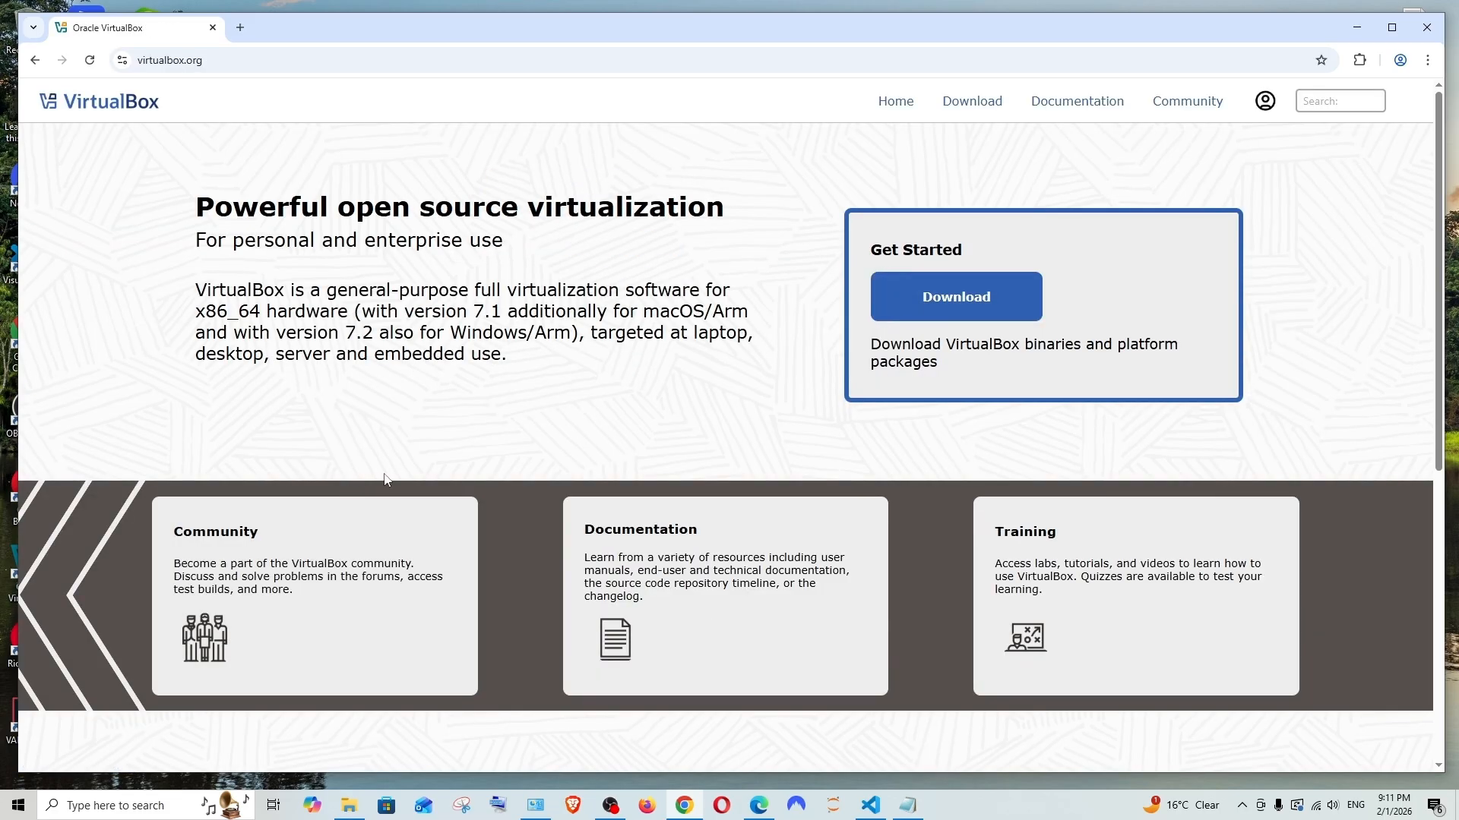
{"action": "key", "text": "ctrl+plus"}
{"action": "key", "text": "ctrl+plus"}
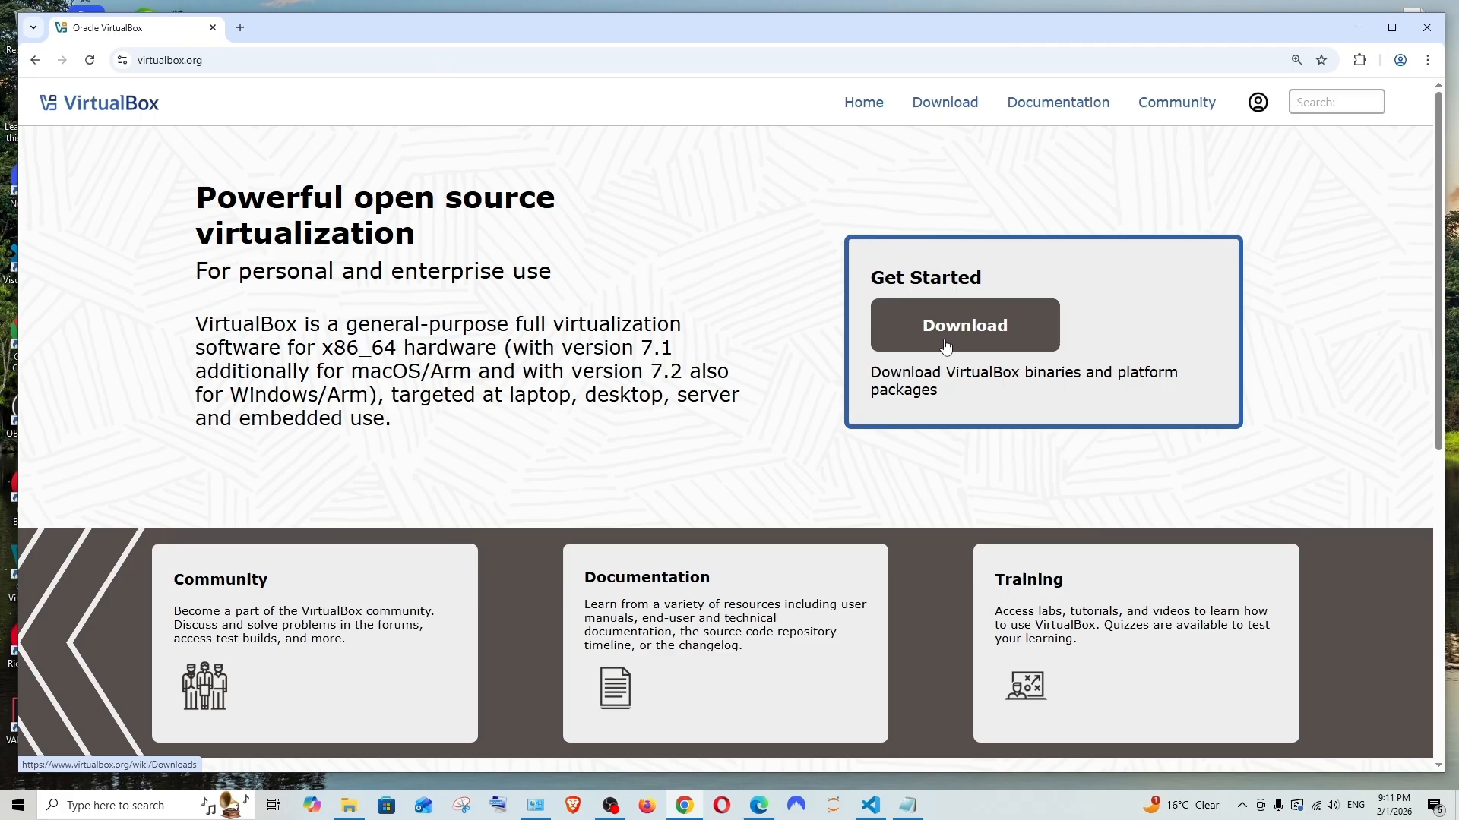
{"action": "left_click", "coordinate": [946, 347]}
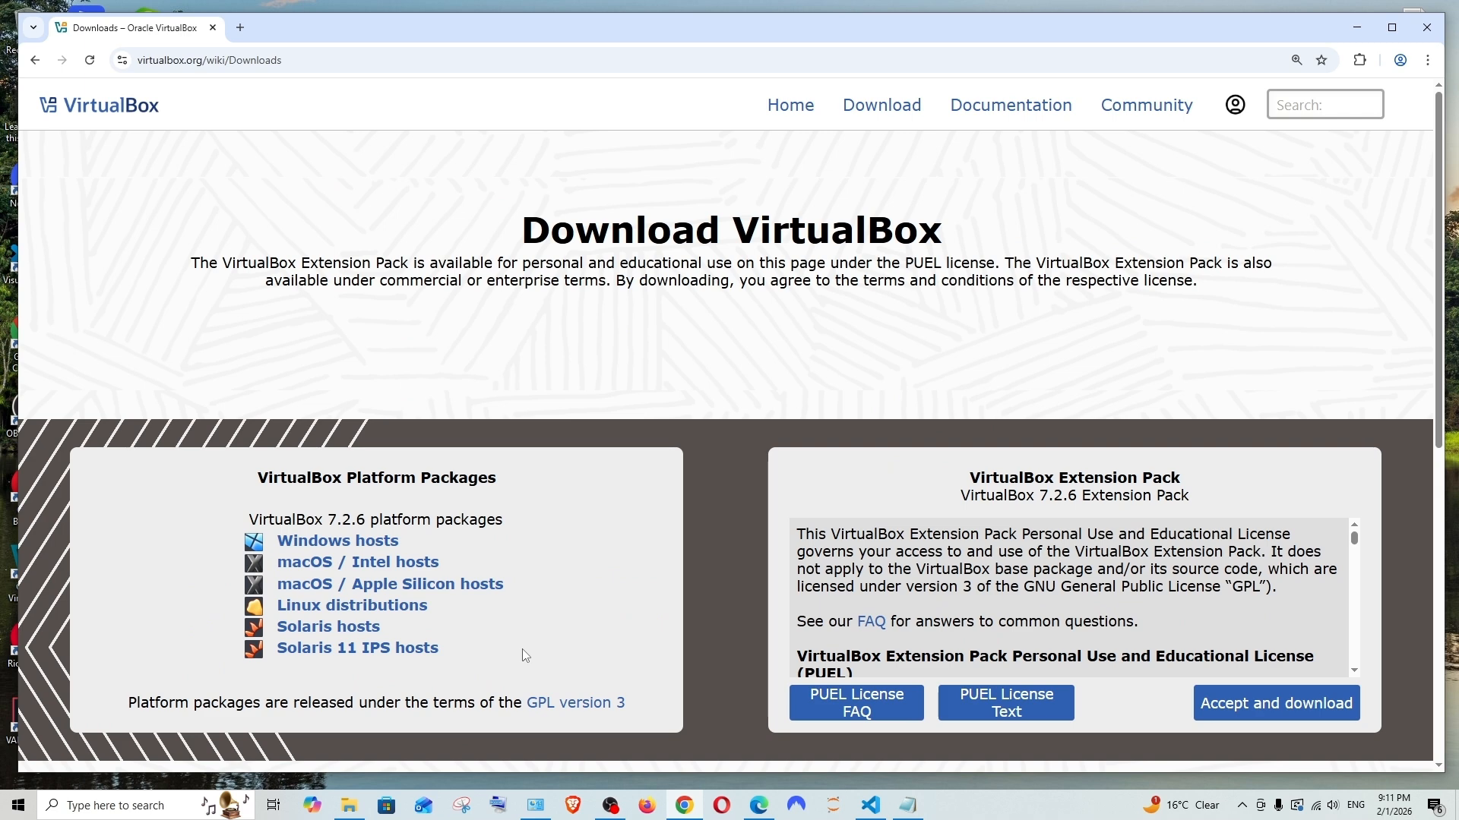
{"action": "left_click", "coordinate": [320, 550]}
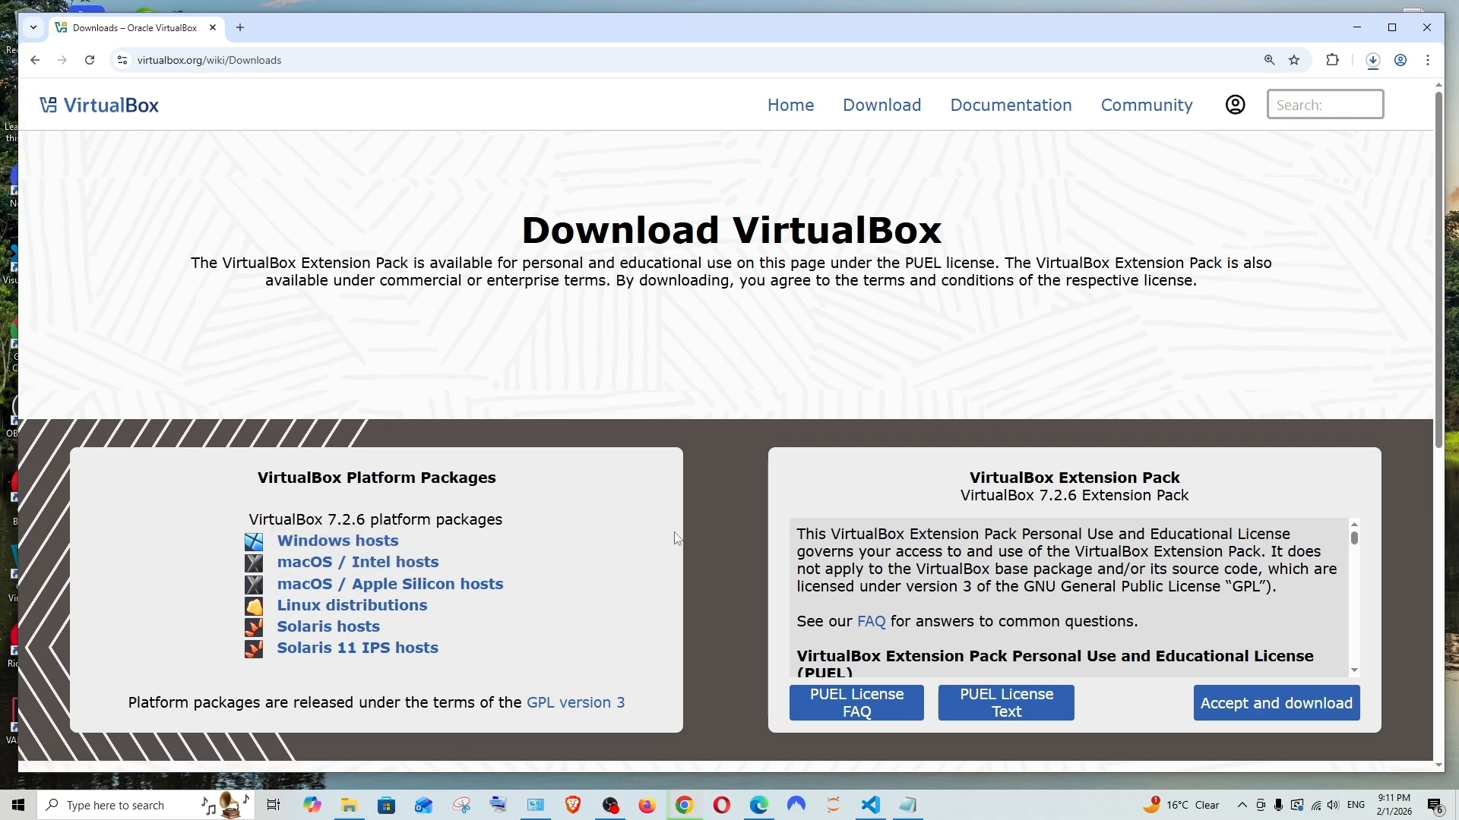
Run the downloaded VirtualBox-7.2.6a-172322-Win.exe installer, accept its license terms and proceed to the feature selection.
{"action": "left_click", "coordinate": [1372, 60]}
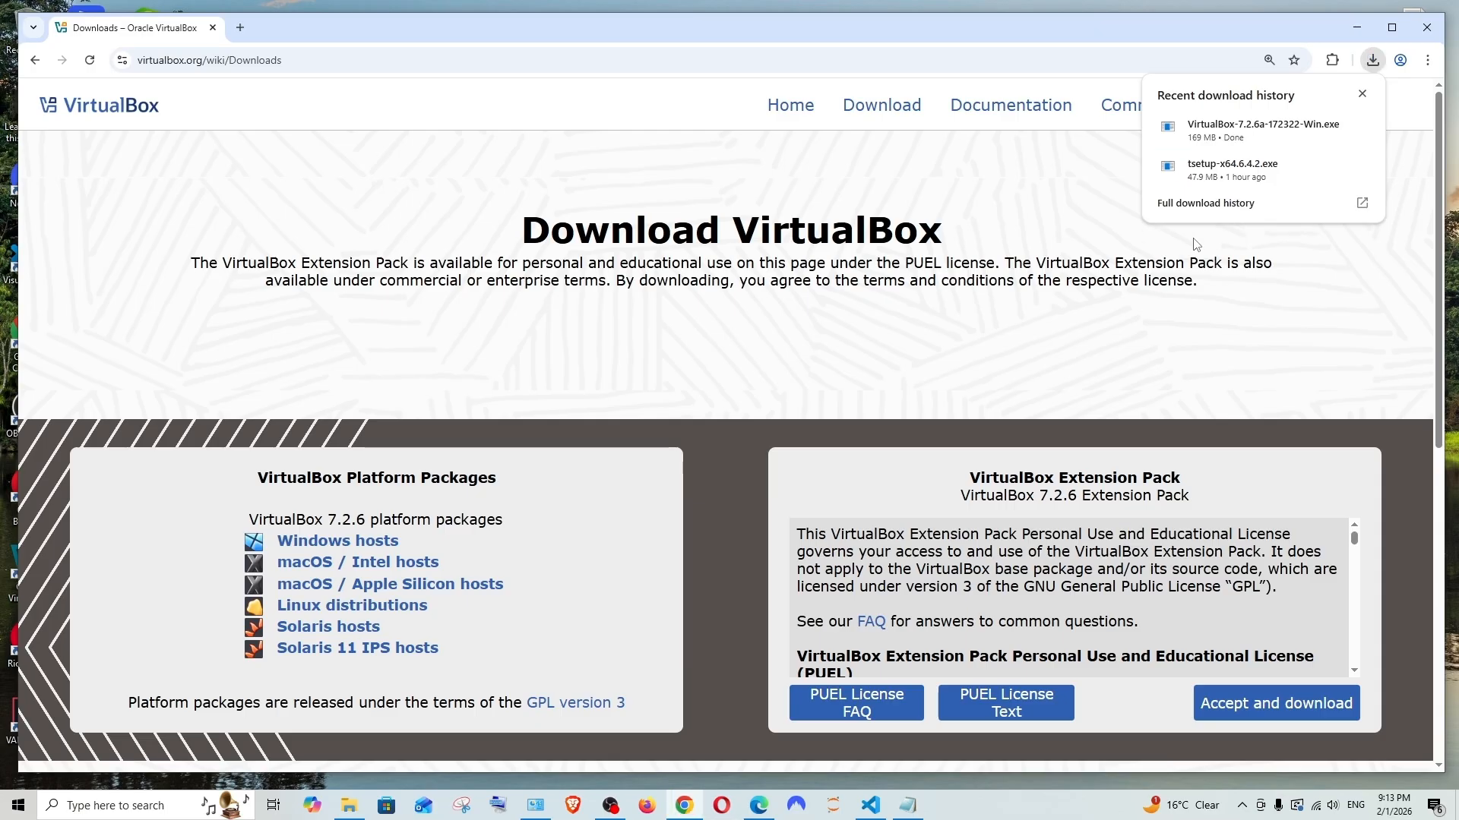
{"action": "left_click", "coordinate": [1220, 146]}
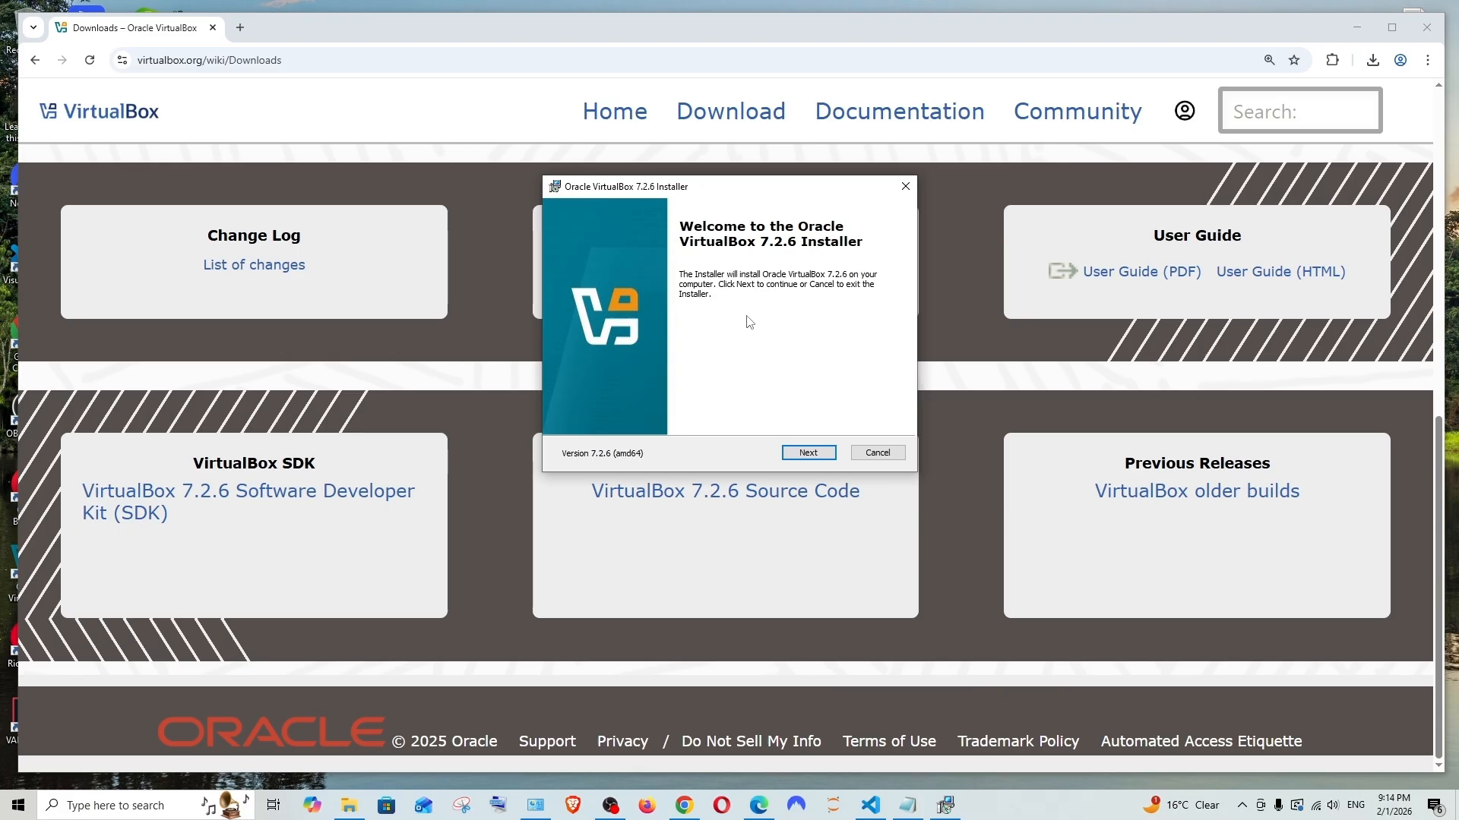
{"action": "left_click", "coordinate": [808, 453]}
{"action": "left_click", "coordinate": [617, 396]}
{"action": "scroll", "coordinate": [687, 342], "scroll_direction": "down", "scroll_amount": 3}
{"action": "left_click", "coordinate": [809, 453]}
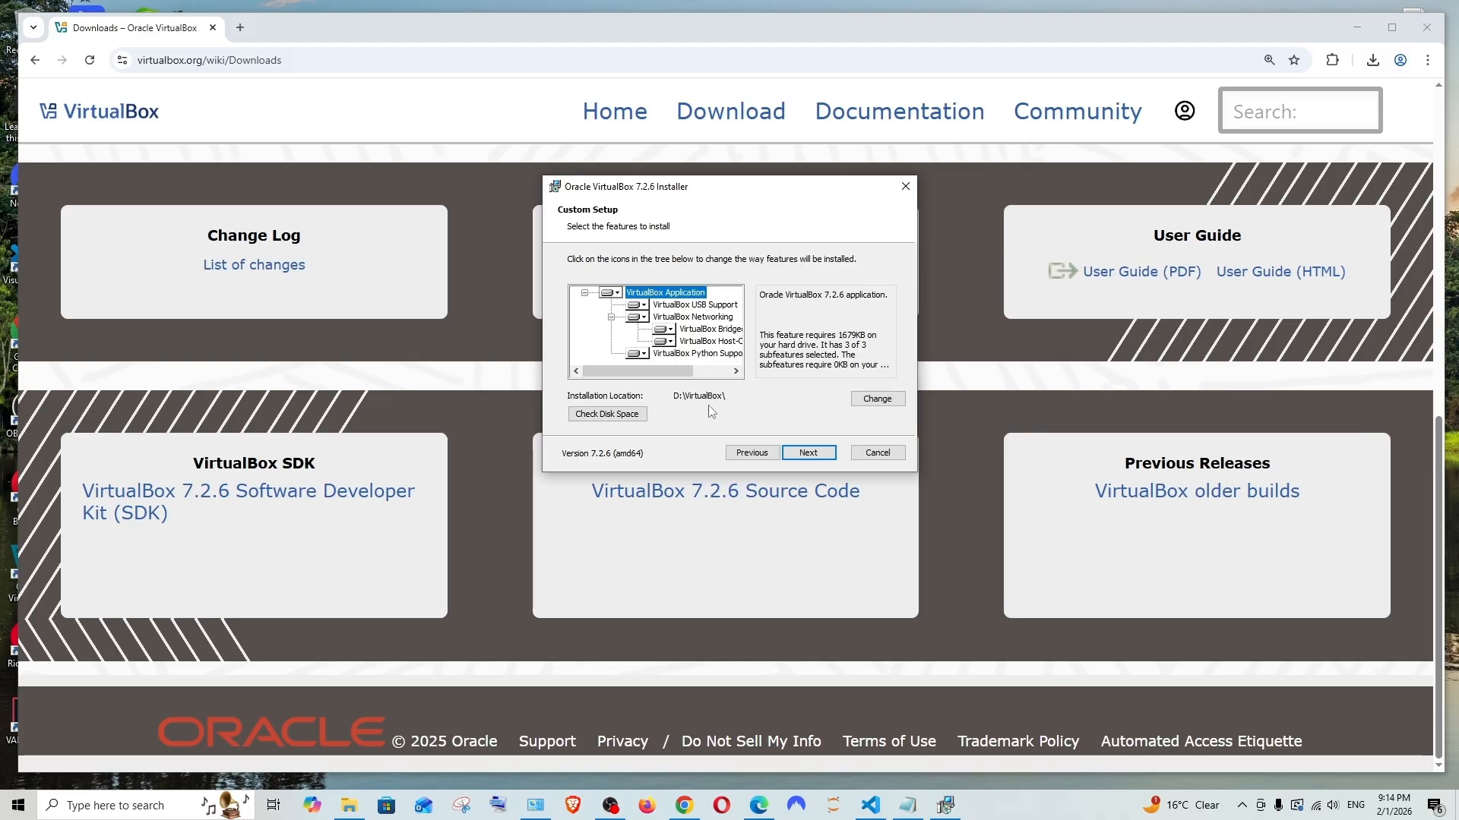
{"action": "left_click", "coordinate": [866, 399]}
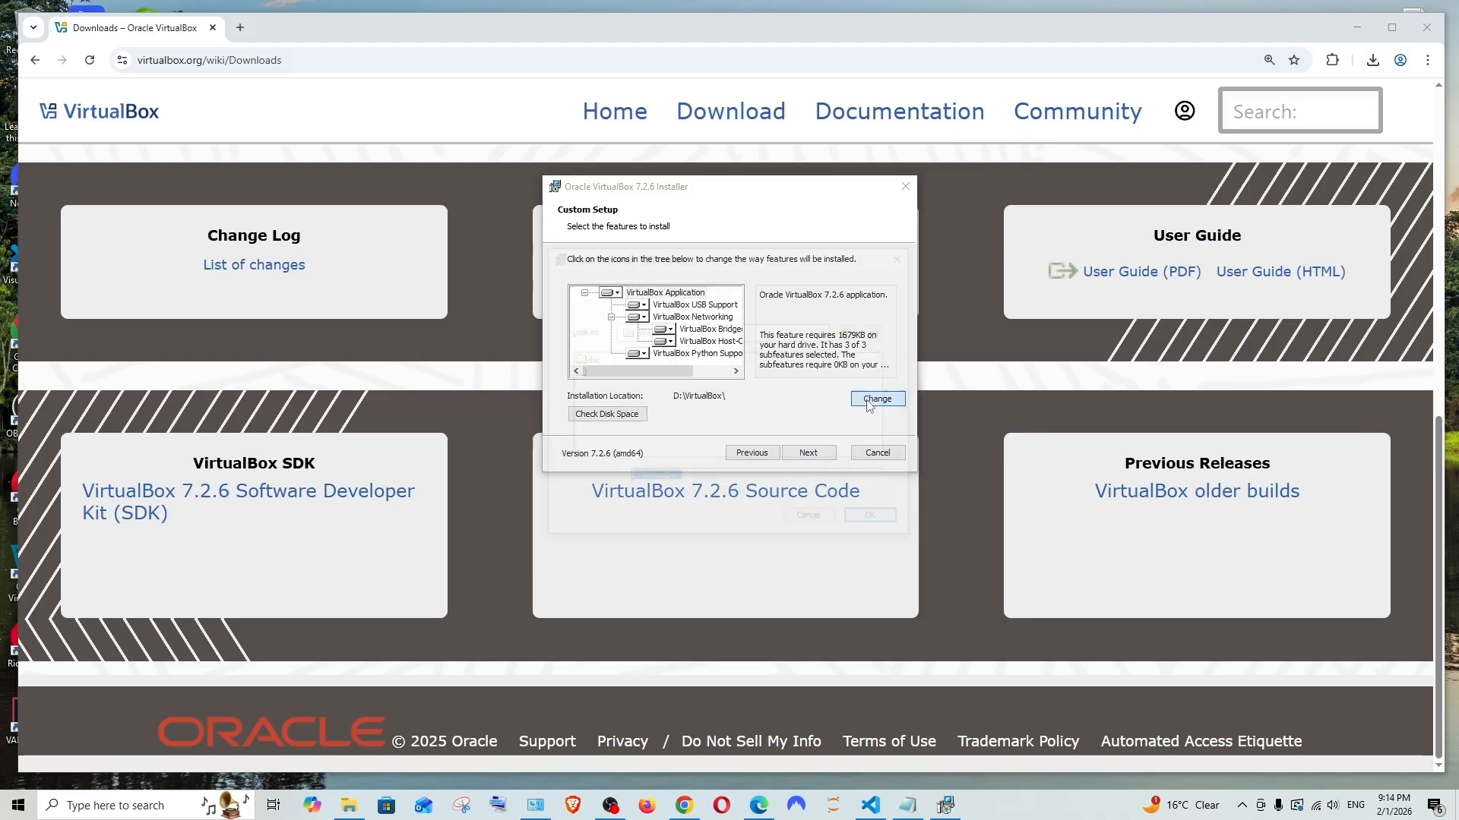
{"action": "left_click", "coordinate": [739, 332]}
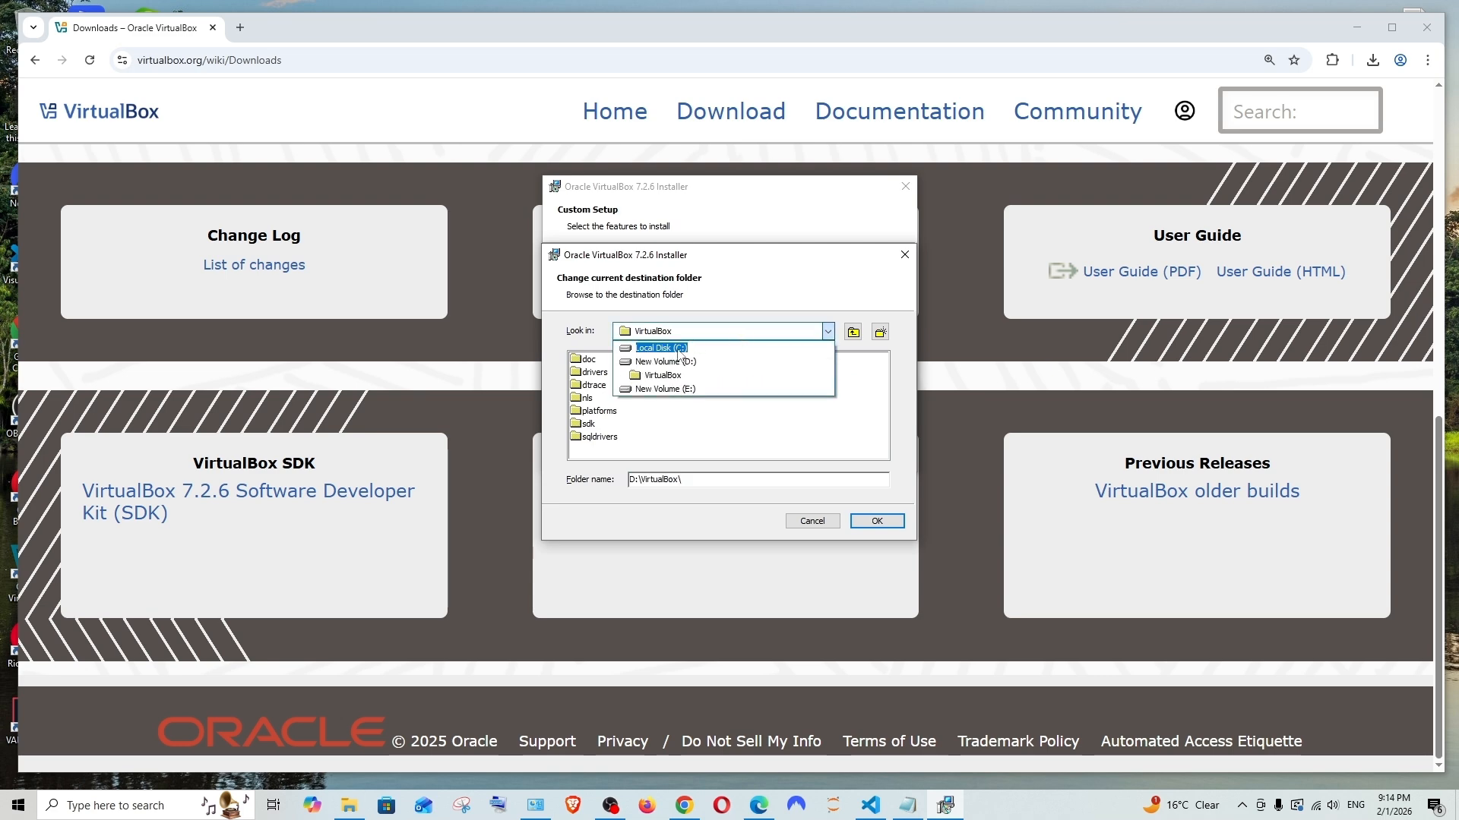
{"action": "left_click", "coordinate": [898, 260]}
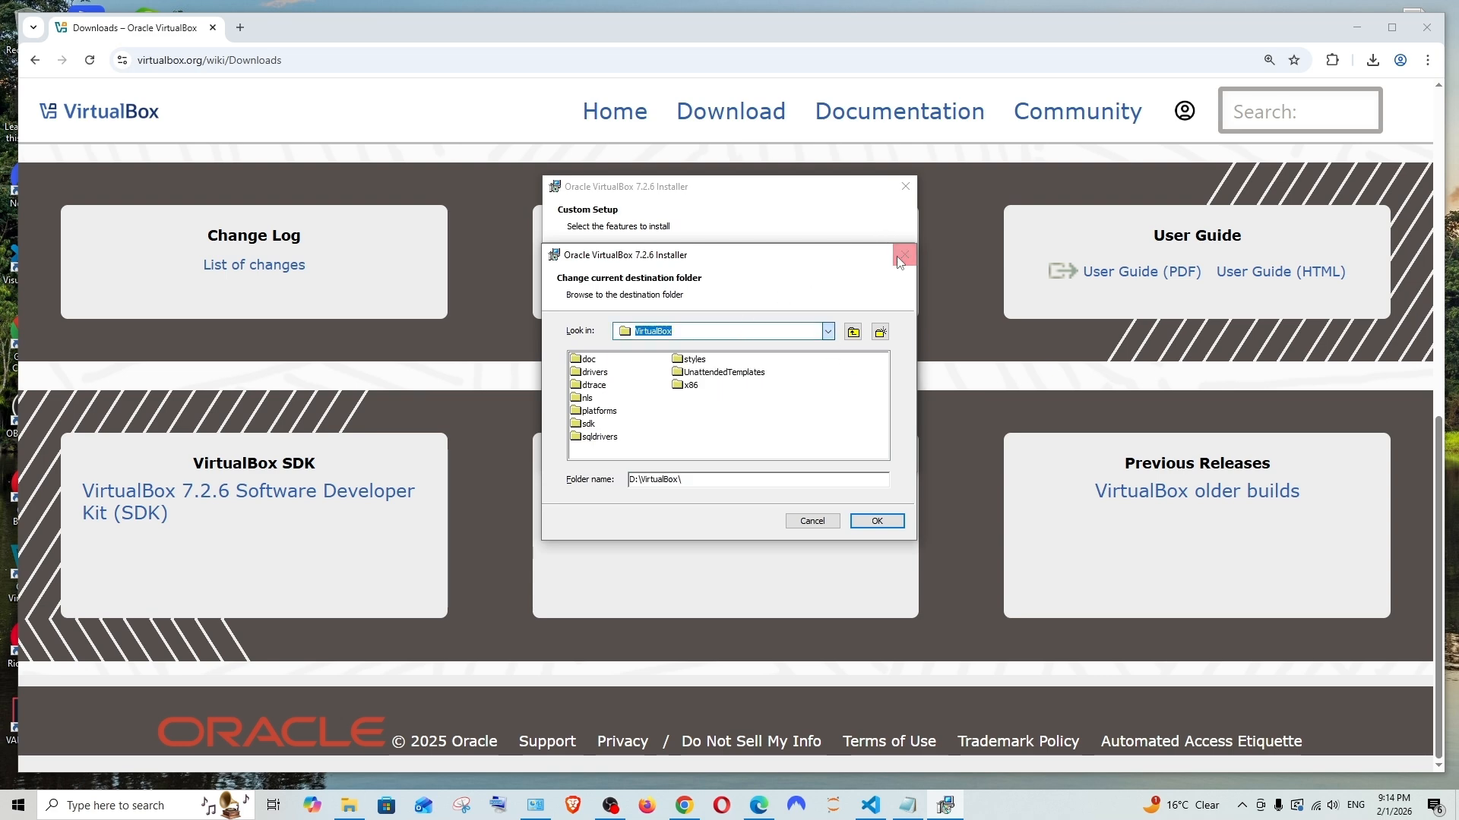
{"action": "left_click", "coordinate": [899, 261]}
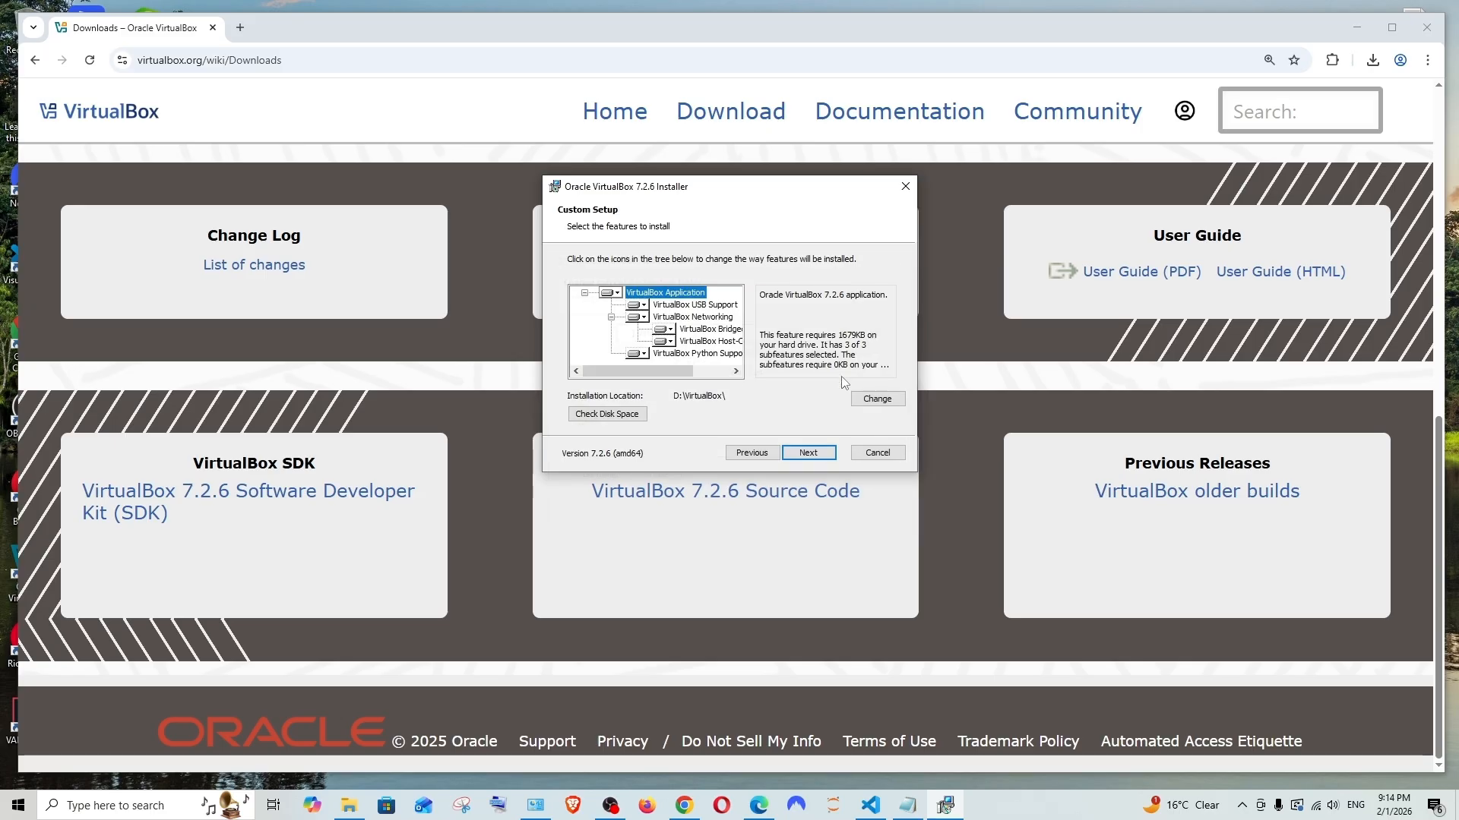
Install VirtualBox in D:\VirtualBox\ with all startup options enabled, accepting the network disconnection, and finish with VirtualBox set to start.
{"action": "left_click", "coordinate": [809, 454]}
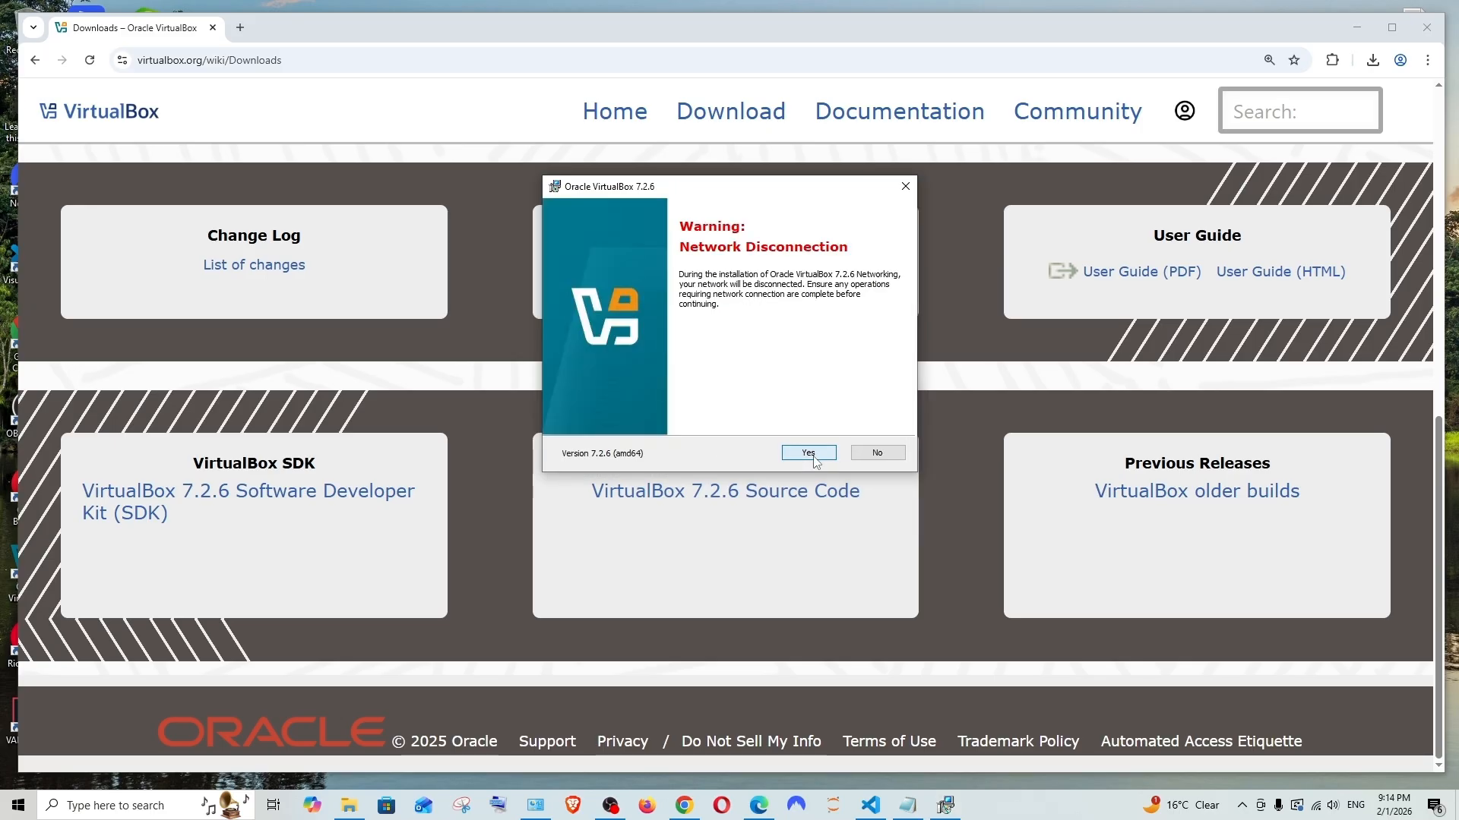
{"action": "left_click", "coordinate": [814, 458]}
{"action": "left_click", "coordinate": [814, 460]}
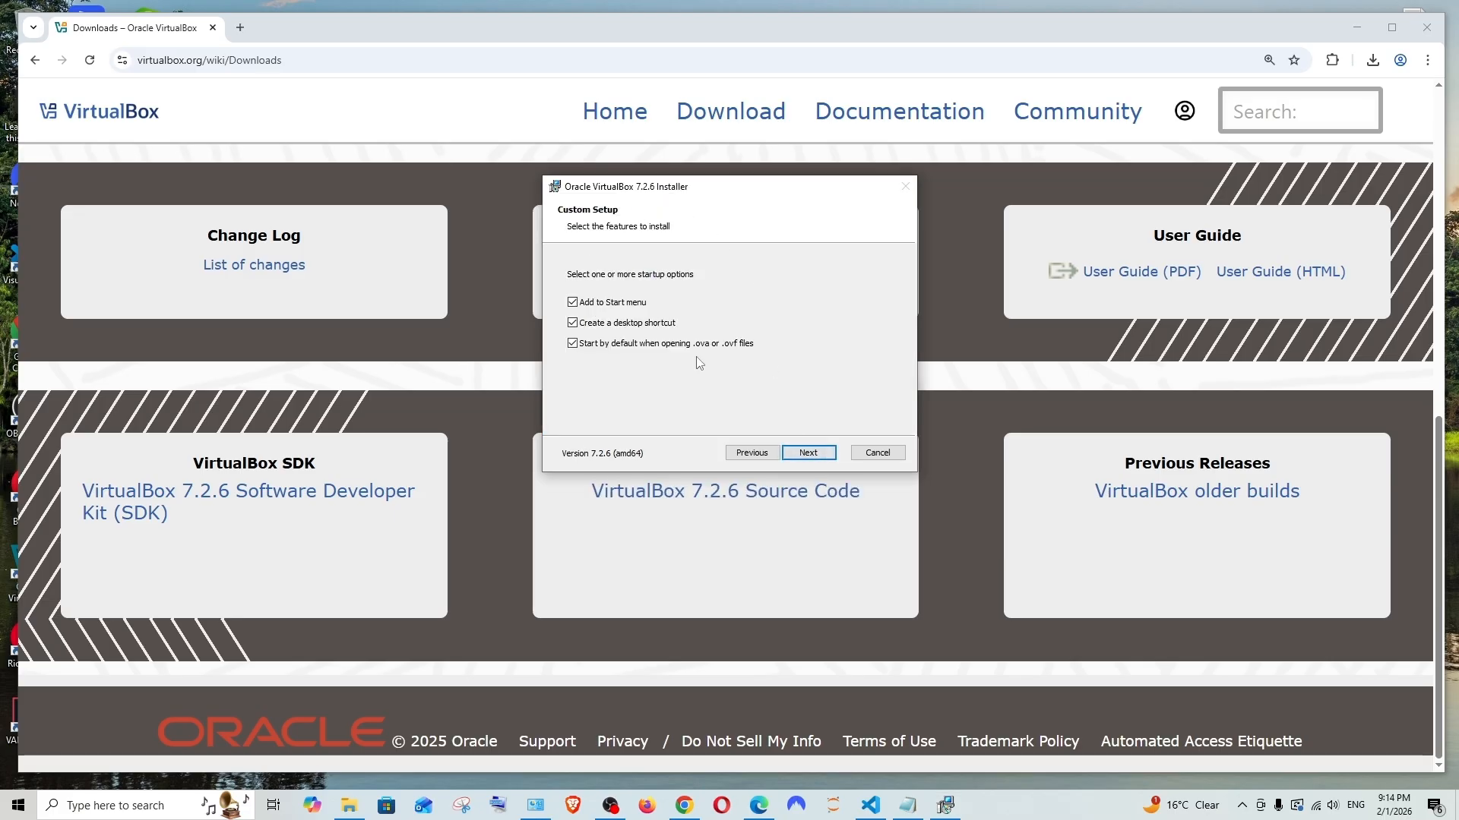
{"action": "left_click", "coordinate": [817, 454]}
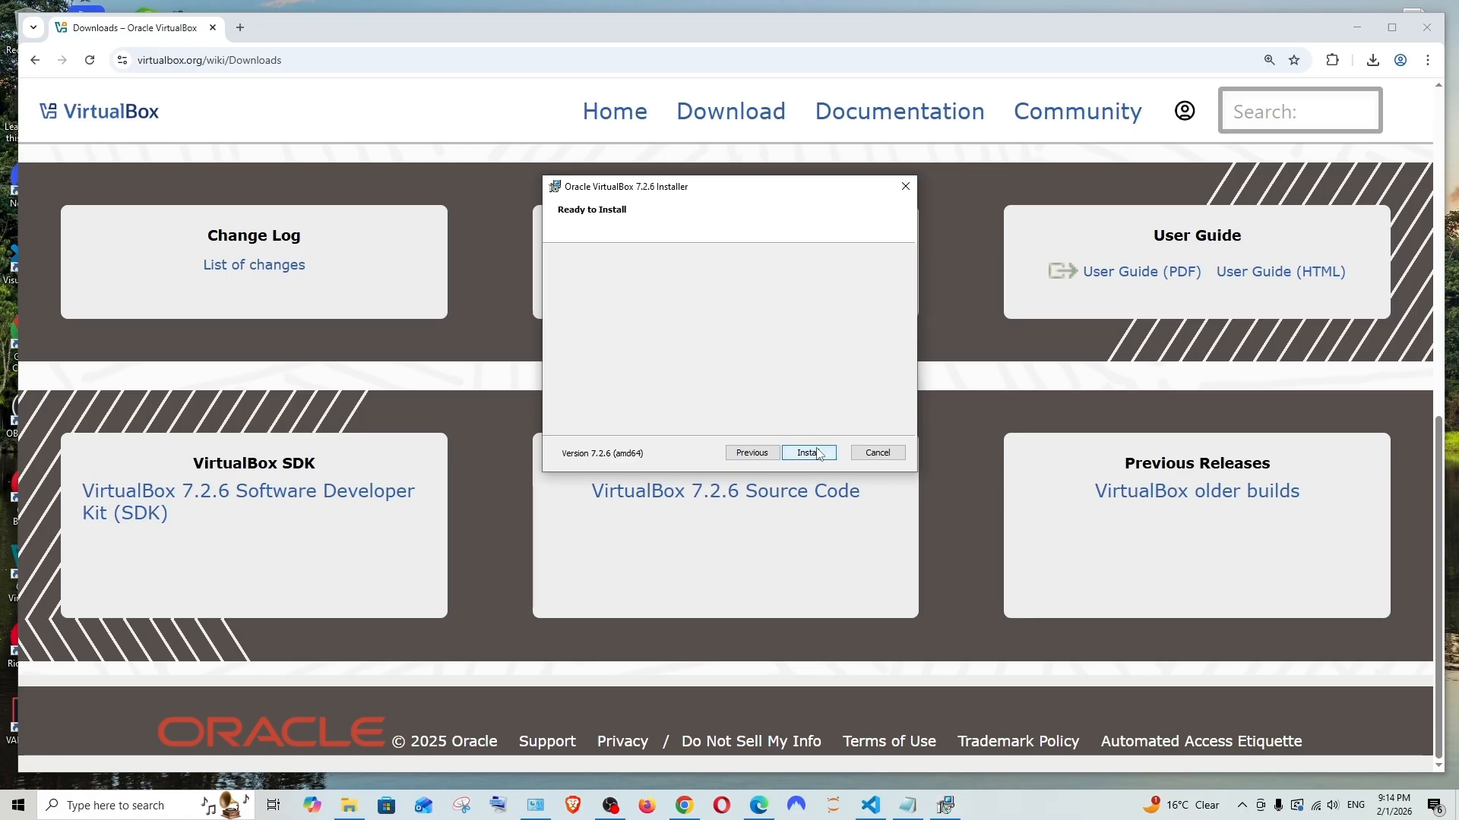
{"action": "left_click", "coordinate": [817, 454]}
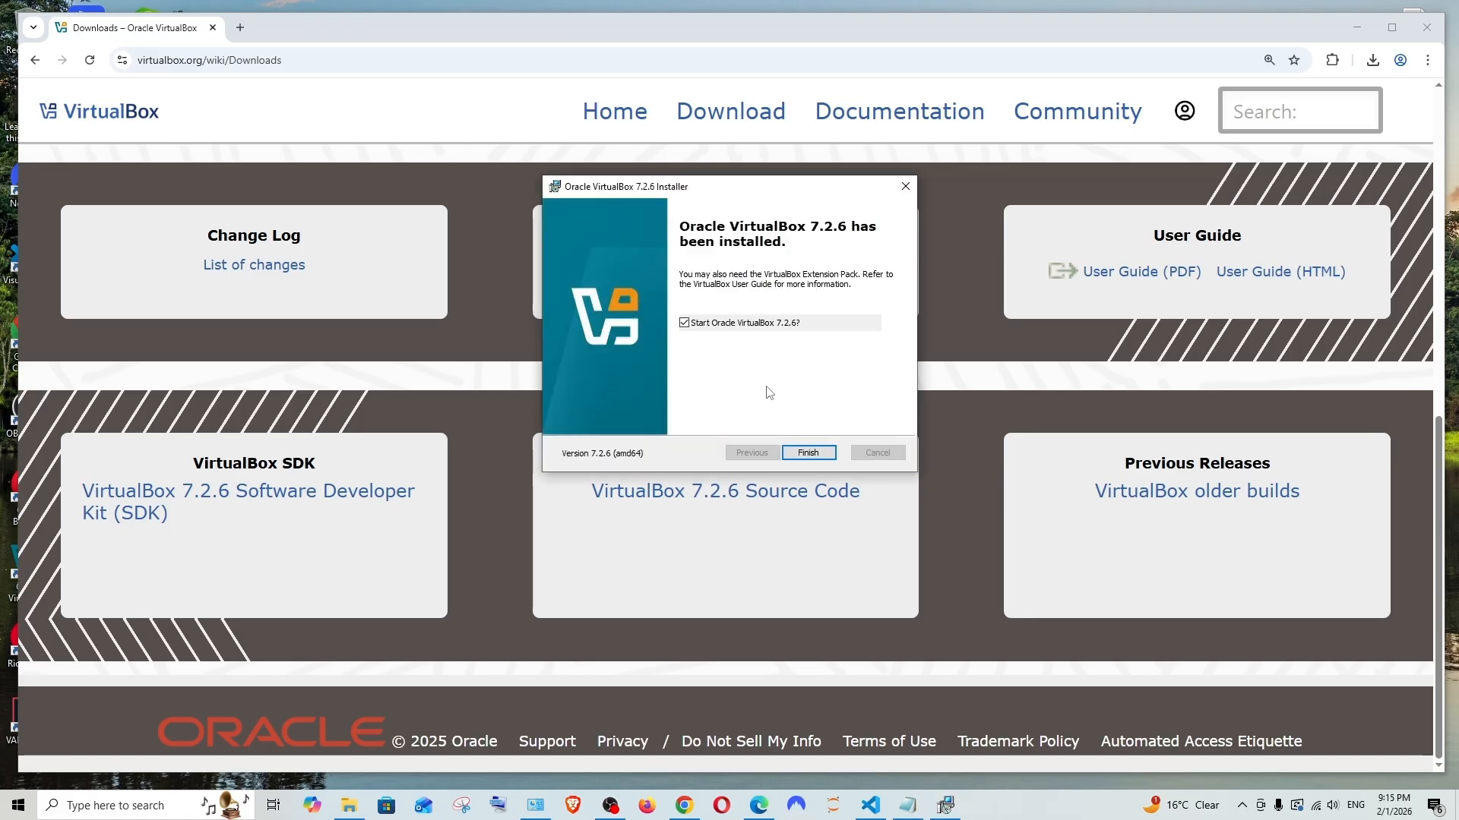
{"action": "left_click", "coordinate": [808, 453]}
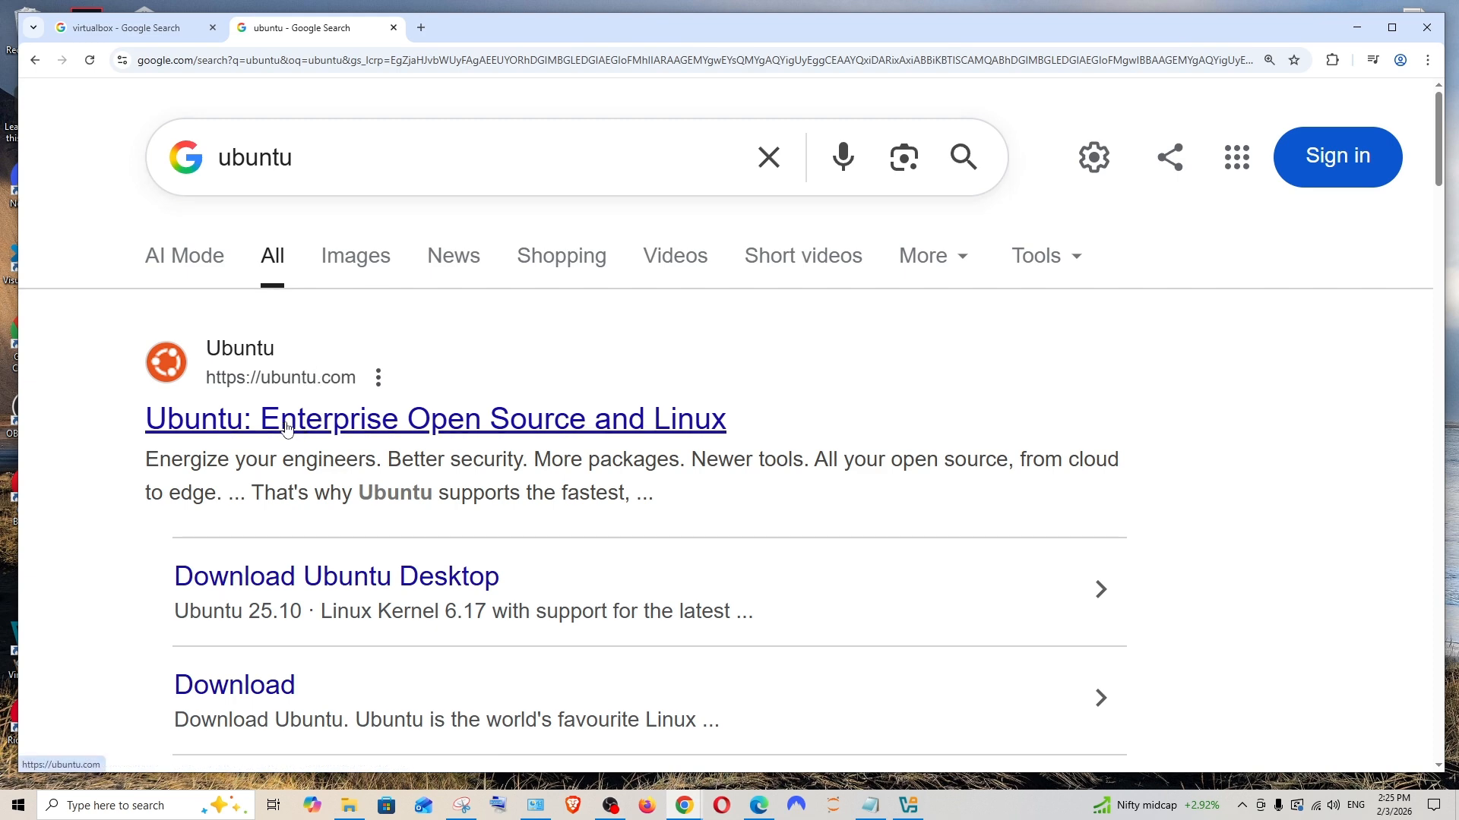
Open the ubuntu.com site from the search results and go to the Ubuntu Desktop download page.
{"action": "left_click", "coordinate": [256, 417]}
{"action": "key", "text": "ctrl+plus"}
{"action": "key", "text": "ctrl+plus"}
{"action": "key", "text": "ctrl+plus"}
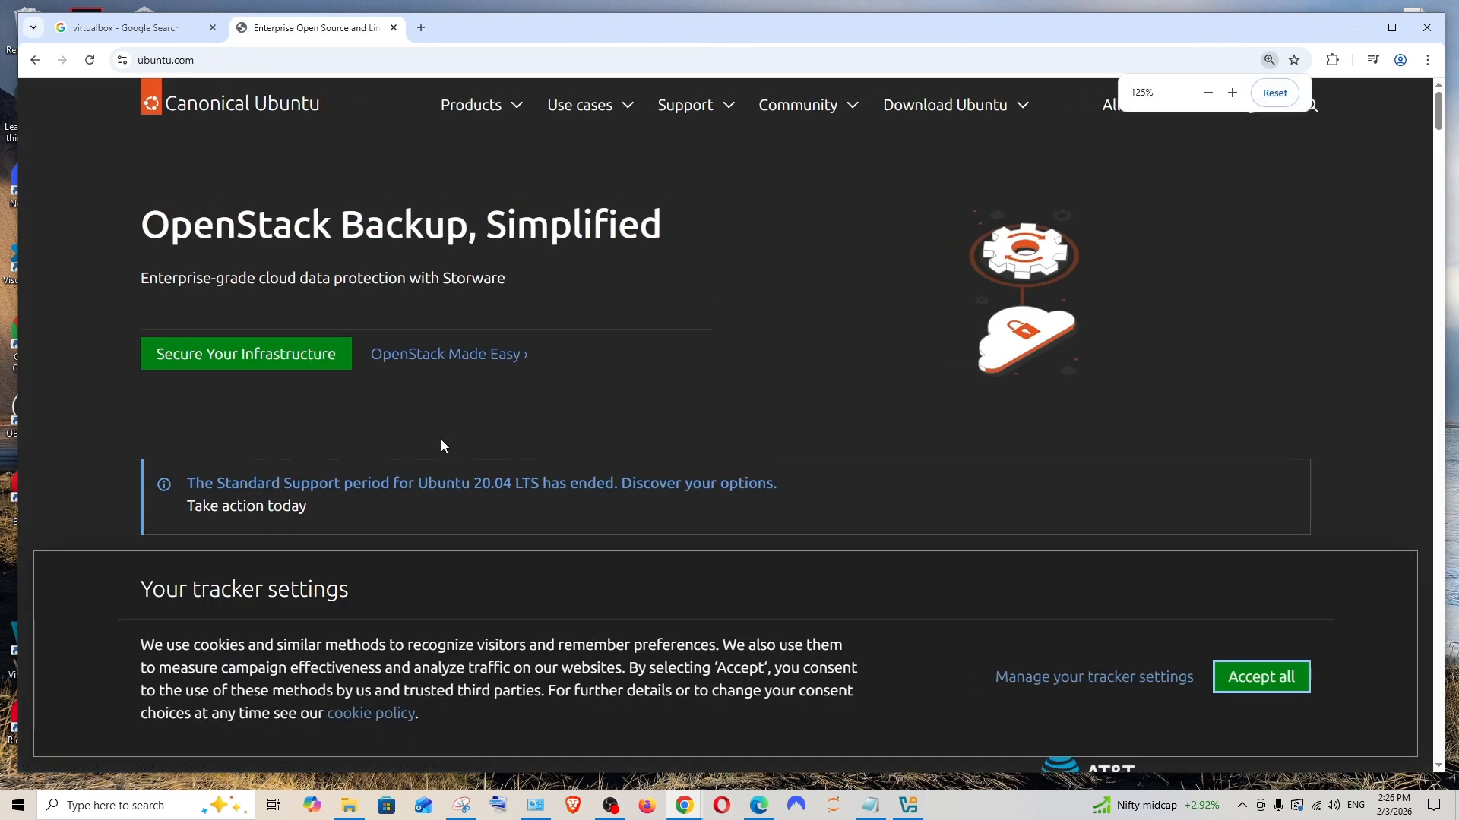
{"action": "left_click", "coordinate": [462, 126]}
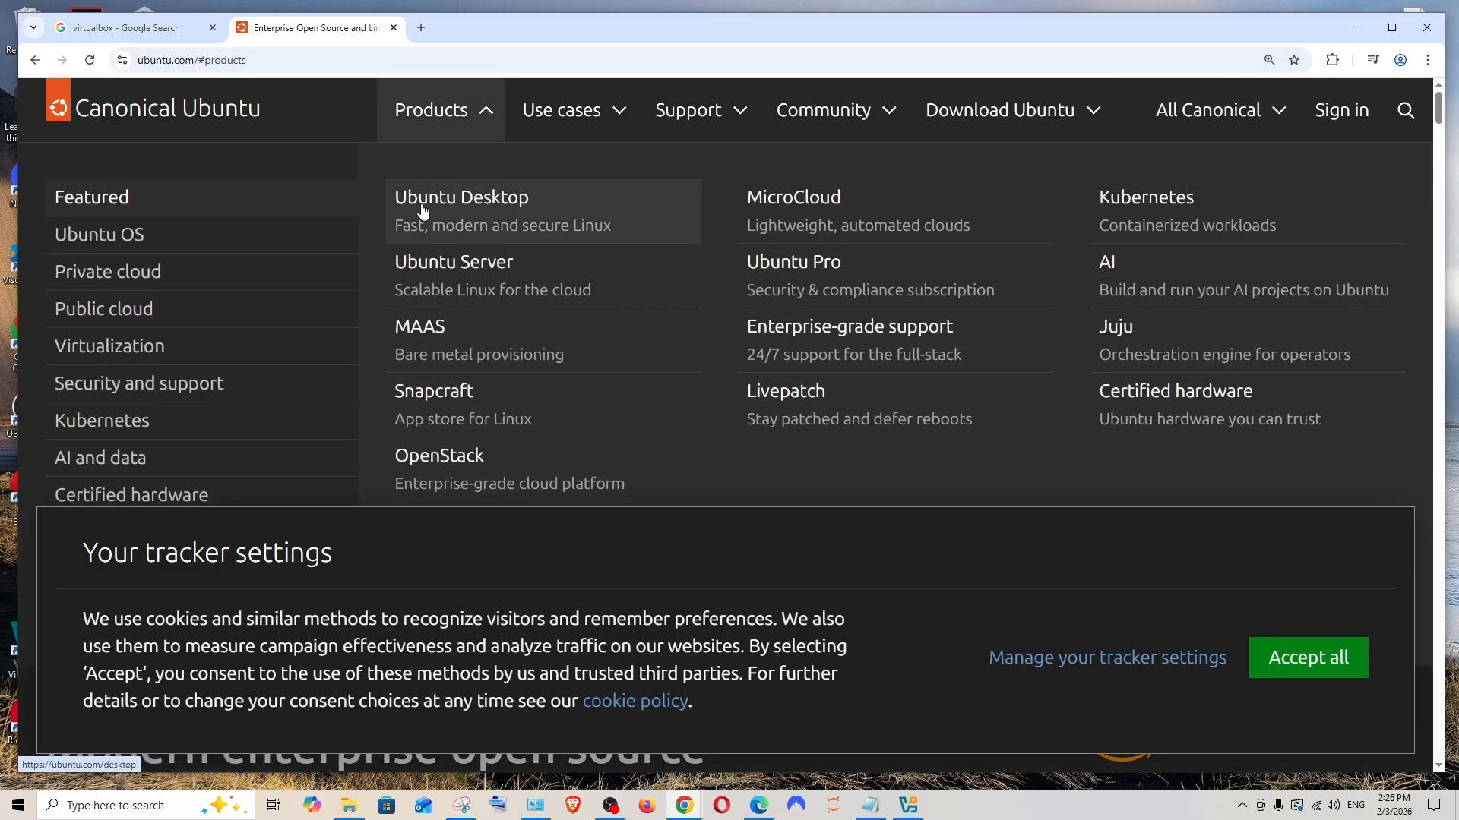
{"action": "left_click", "coordinate": [522, 222]}
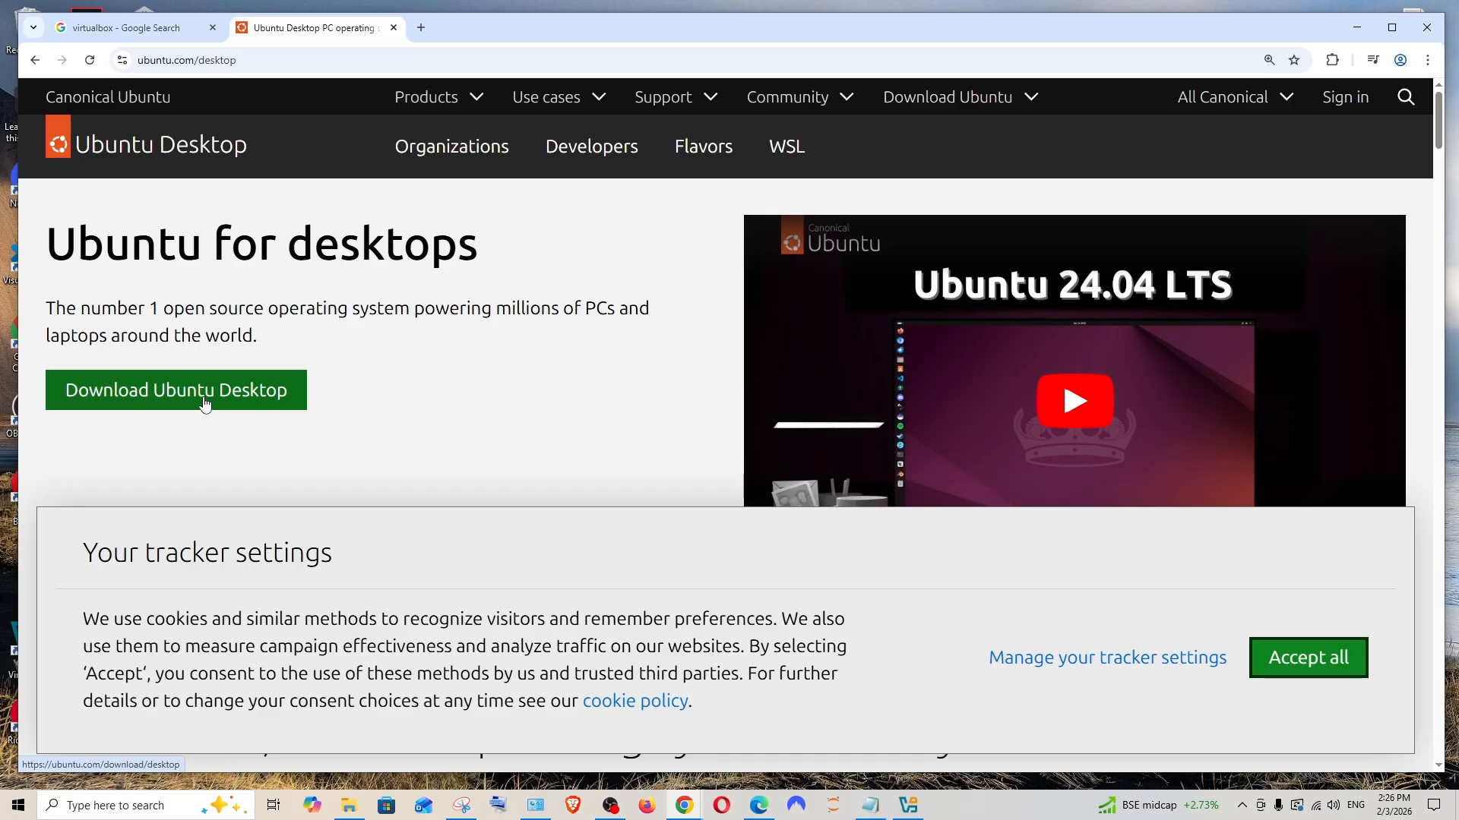
{"action": "left_click", "coordinate": [206, 403]}
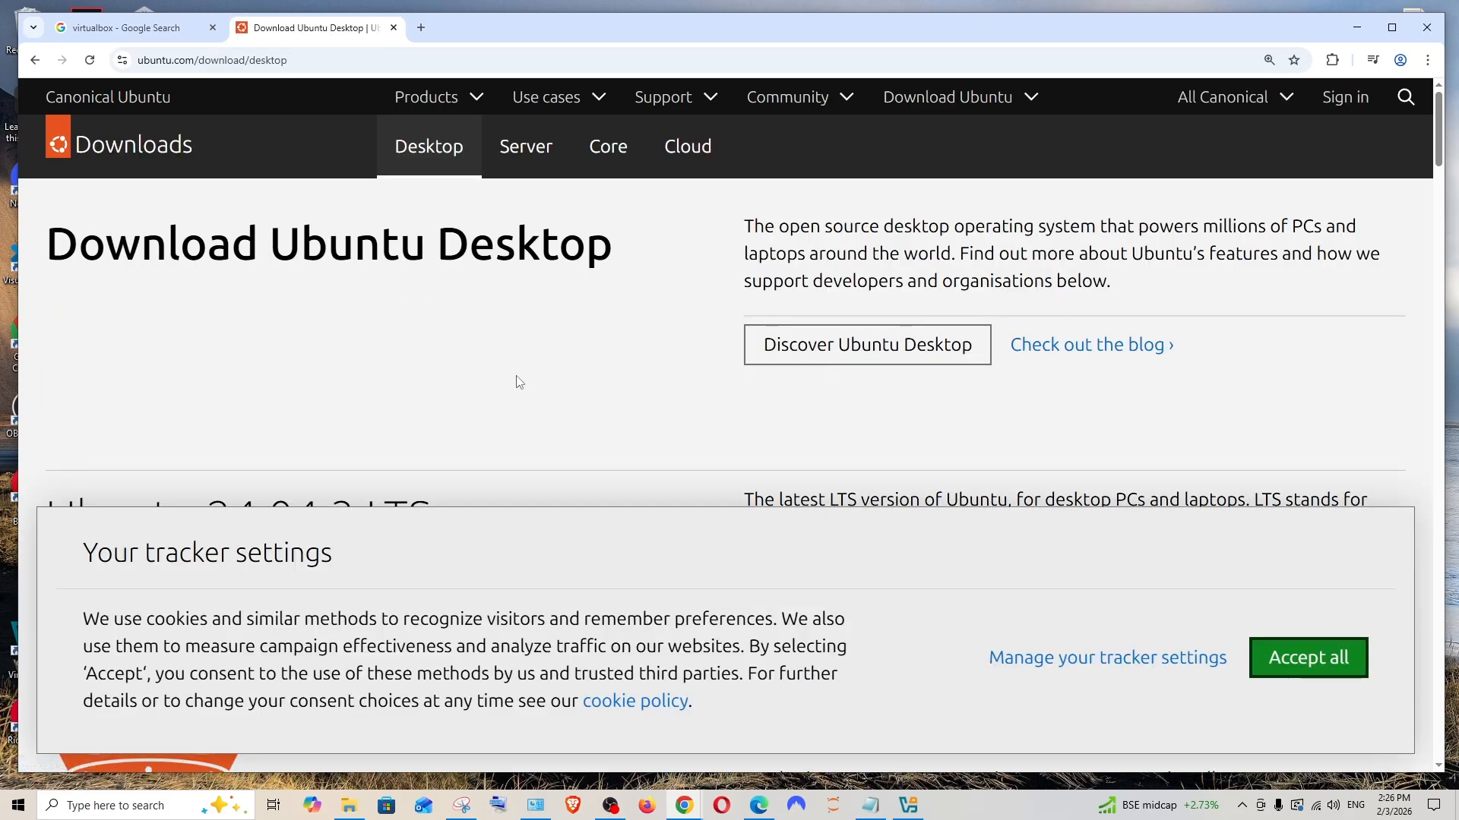
Review the offered desktop releases and download Ubuntu 24.04.3 LTS for Intel or AMD 64-bit architecture.
{"action": "scroll", "coordinate": [516, 382], "scroll_direction": "down", "scroll_amount": 3}
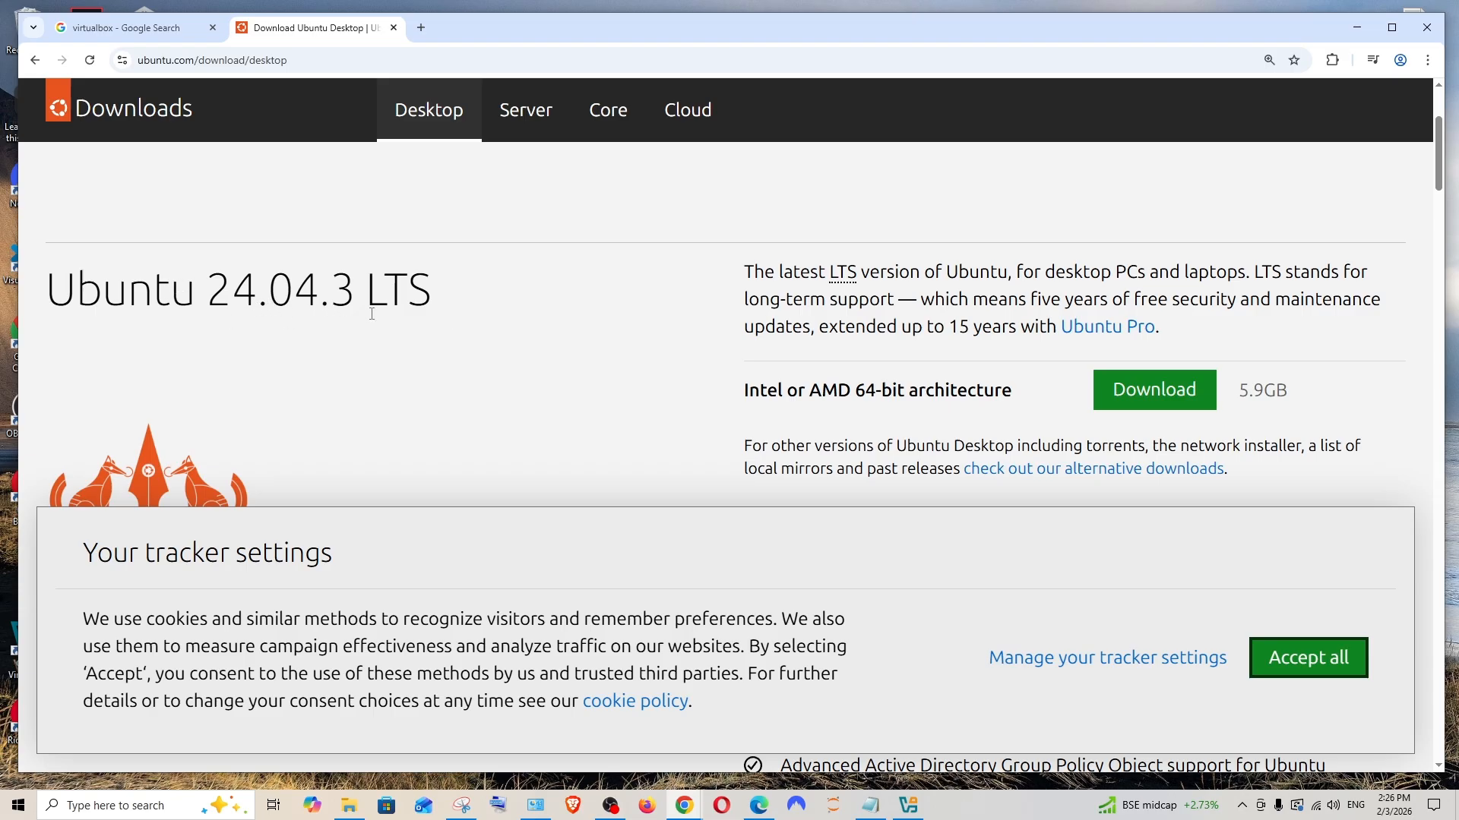
{"action": "scroll", "coordinate": [413, 335], "scroll_direction": "down", "scroll_amount": 12}
{"action": "scroll", "coordinate": [415, 337], "scroll_direction": "up", "scroll_amount": 1}
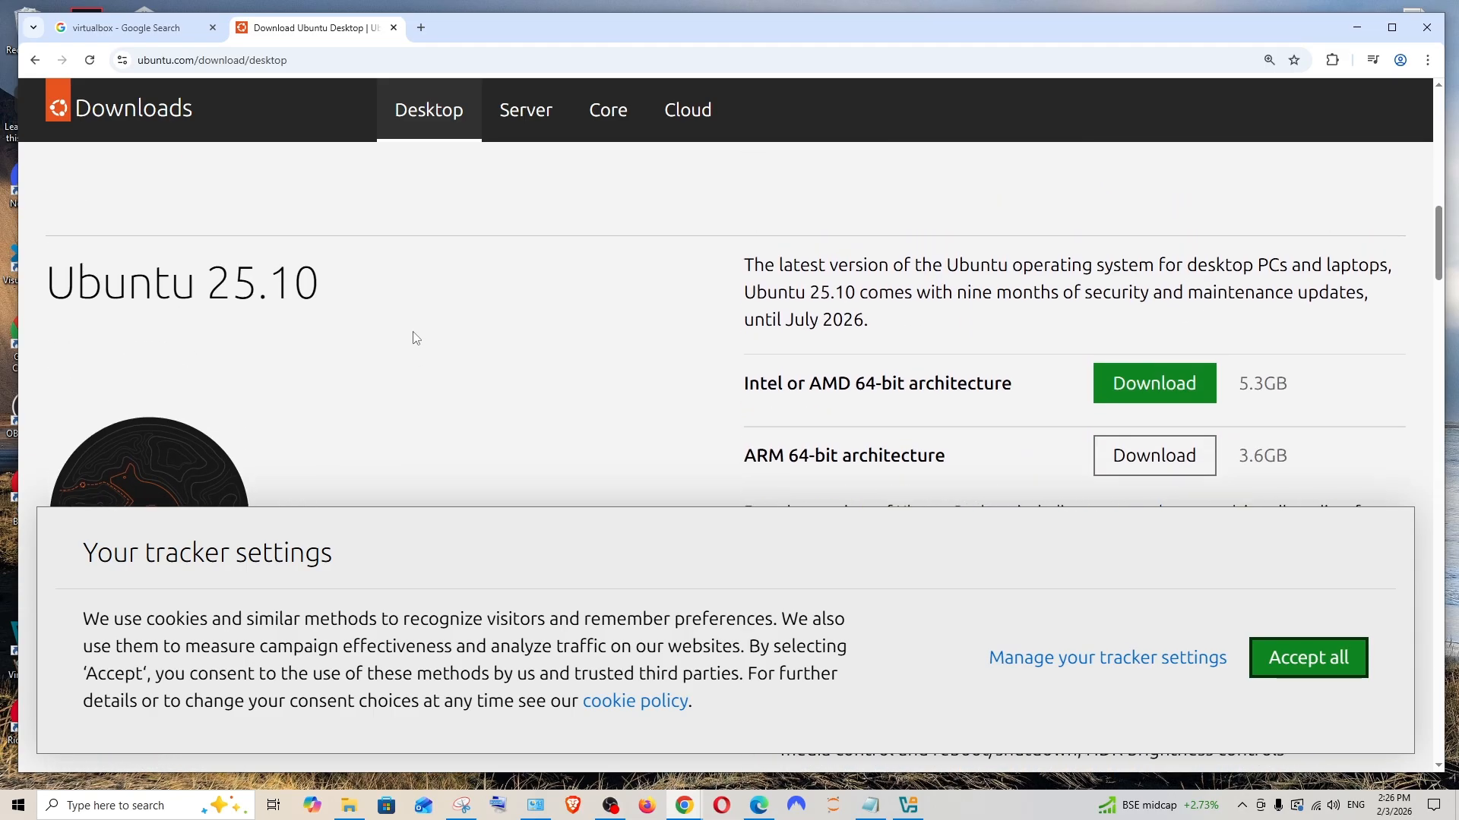
{"action": "scroll", "coordinate": [202, 332], "scroll_direction": "down", "scroll_amount": 1}
{"action": "scroll", "coordinate": [259, 323], "scroll_direction": "up", "scroll_amount": 1}
{"action": "scroll", "coordinate": [313, 332], "scroll_direction": "down", "scroll_amount": 5}
{"action": "scroll", "coordinate": [476, 362], "scroll_direction": "up", "scroll_amount": 14}
{"action": "scroll", "coordinate": [476, 362], "scroll_direction": "down", "scroll_amount": 2}
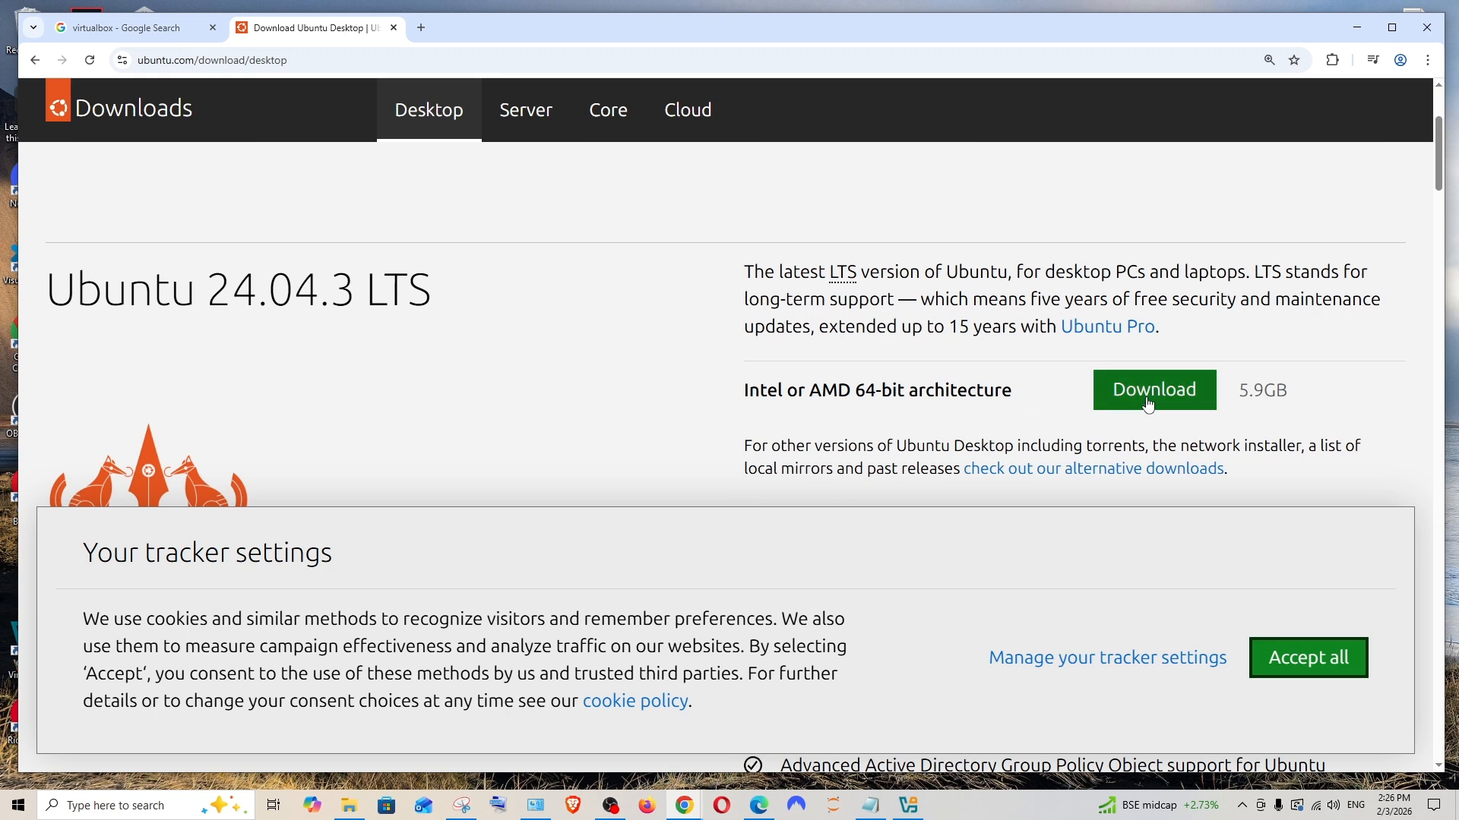
{"action": "left_click", "coordinate": [1139, 393]}
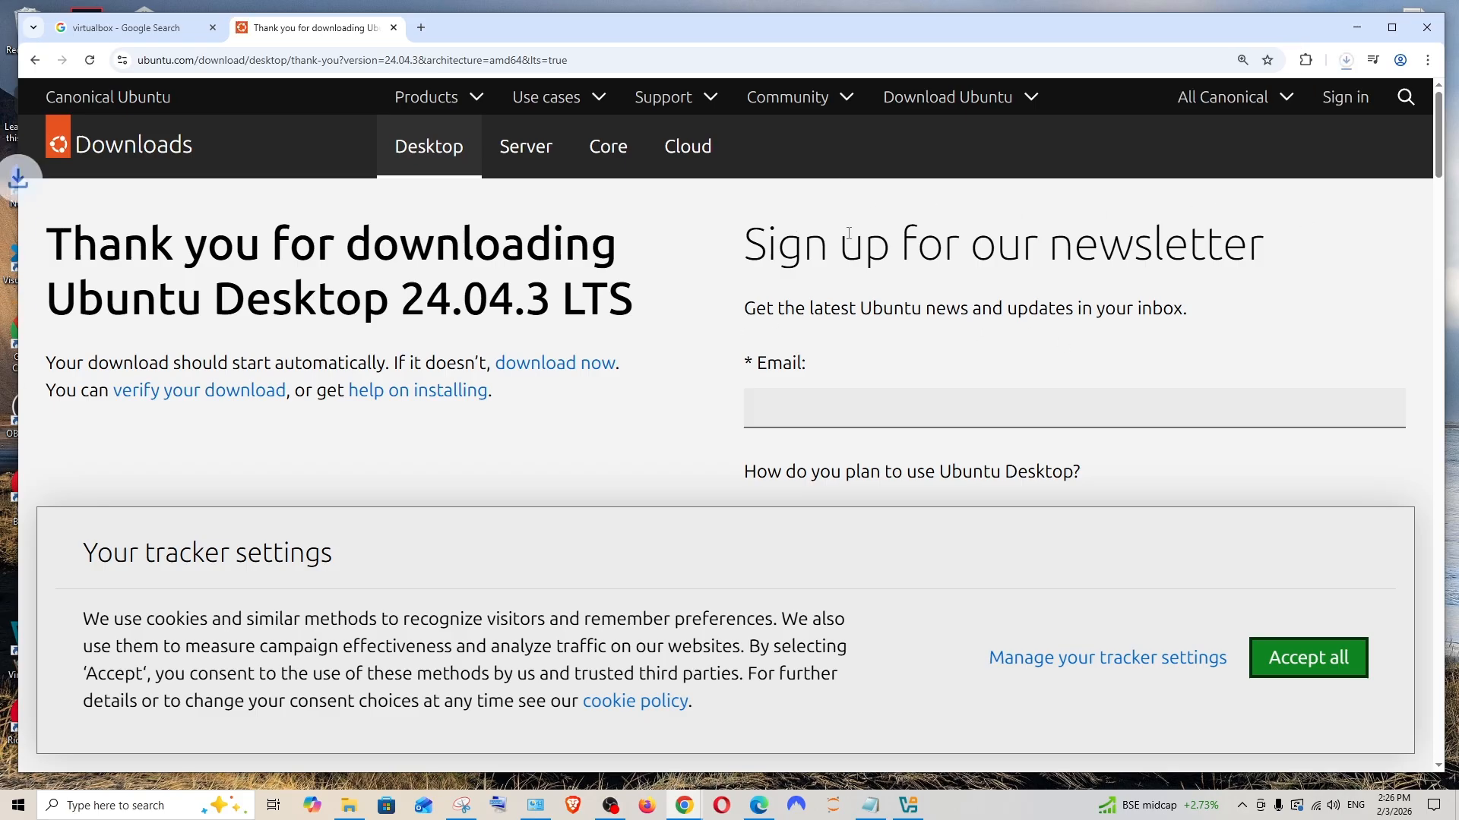
{"action": "left_click", "coordinate": [1345, 60]}
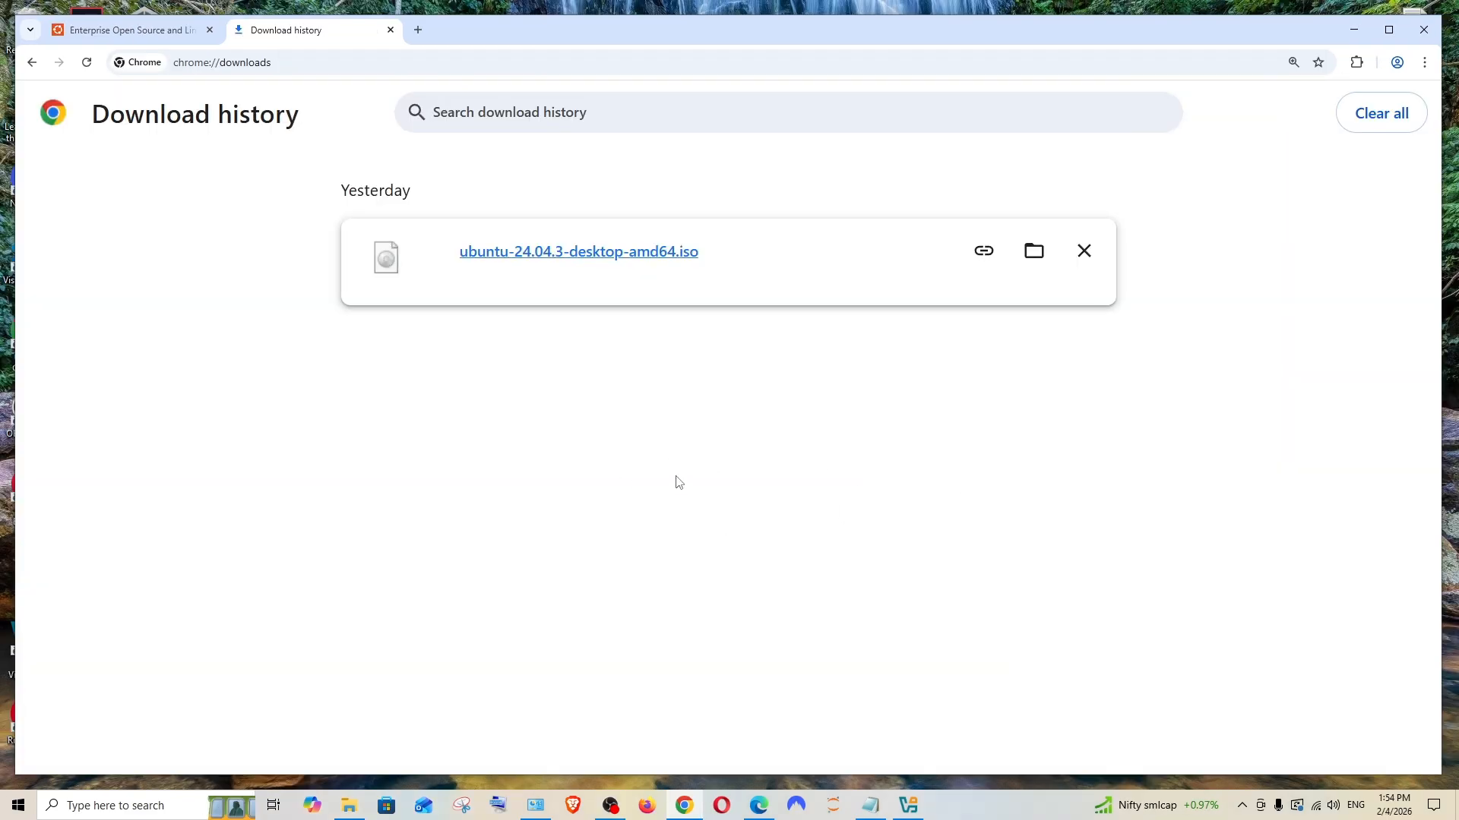
Switch to VirtualBox Manager and start a new virtual machine named "Ubuntu OS" with D:\virtualbox os as its folder.
{"action": "left_click", "coordinate": [909, 807]}
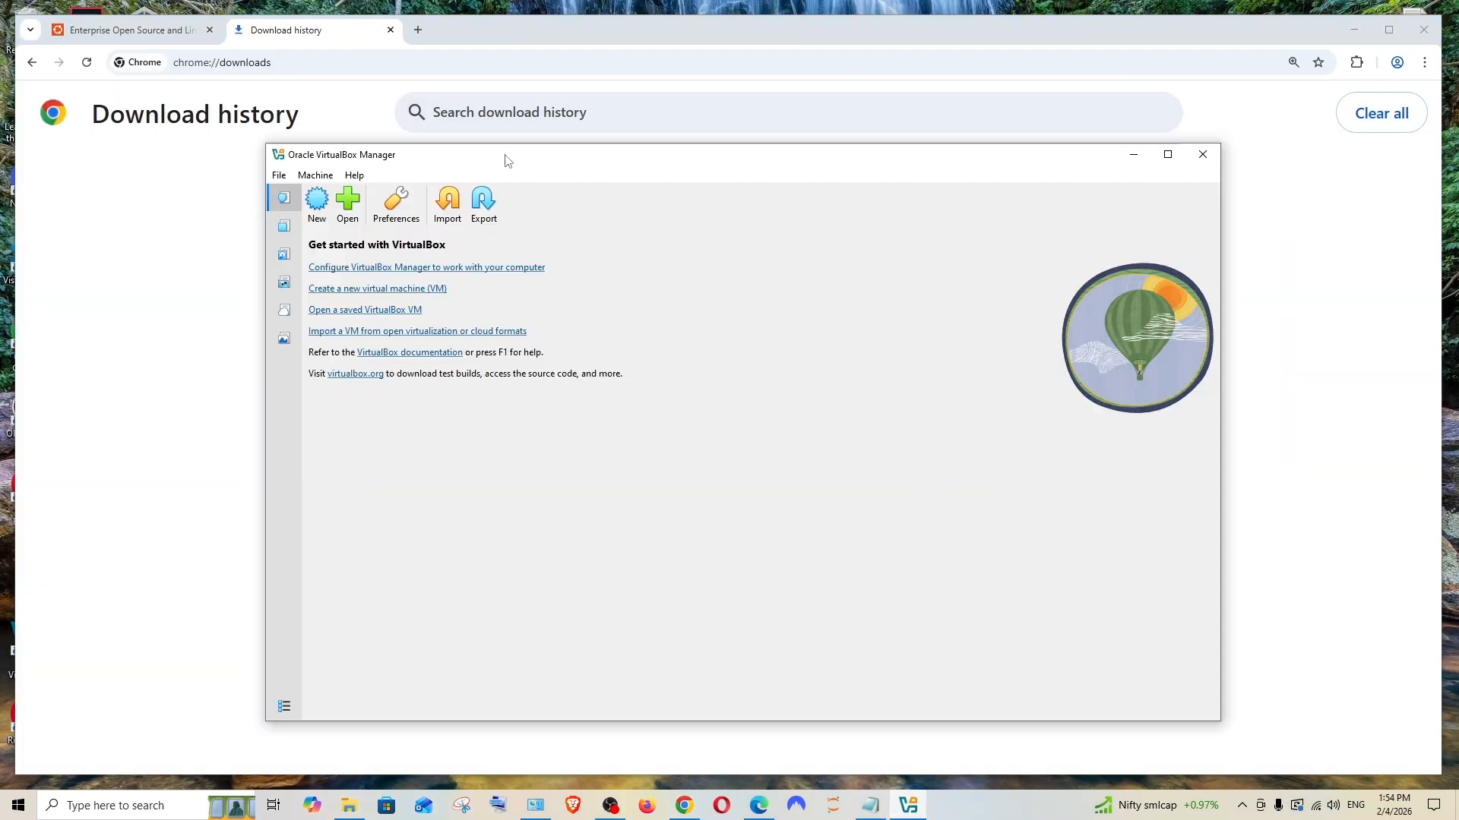
{"action": "left_click_drag", "start_coordinate": [507, 160], "coordinate": [519, 159]}
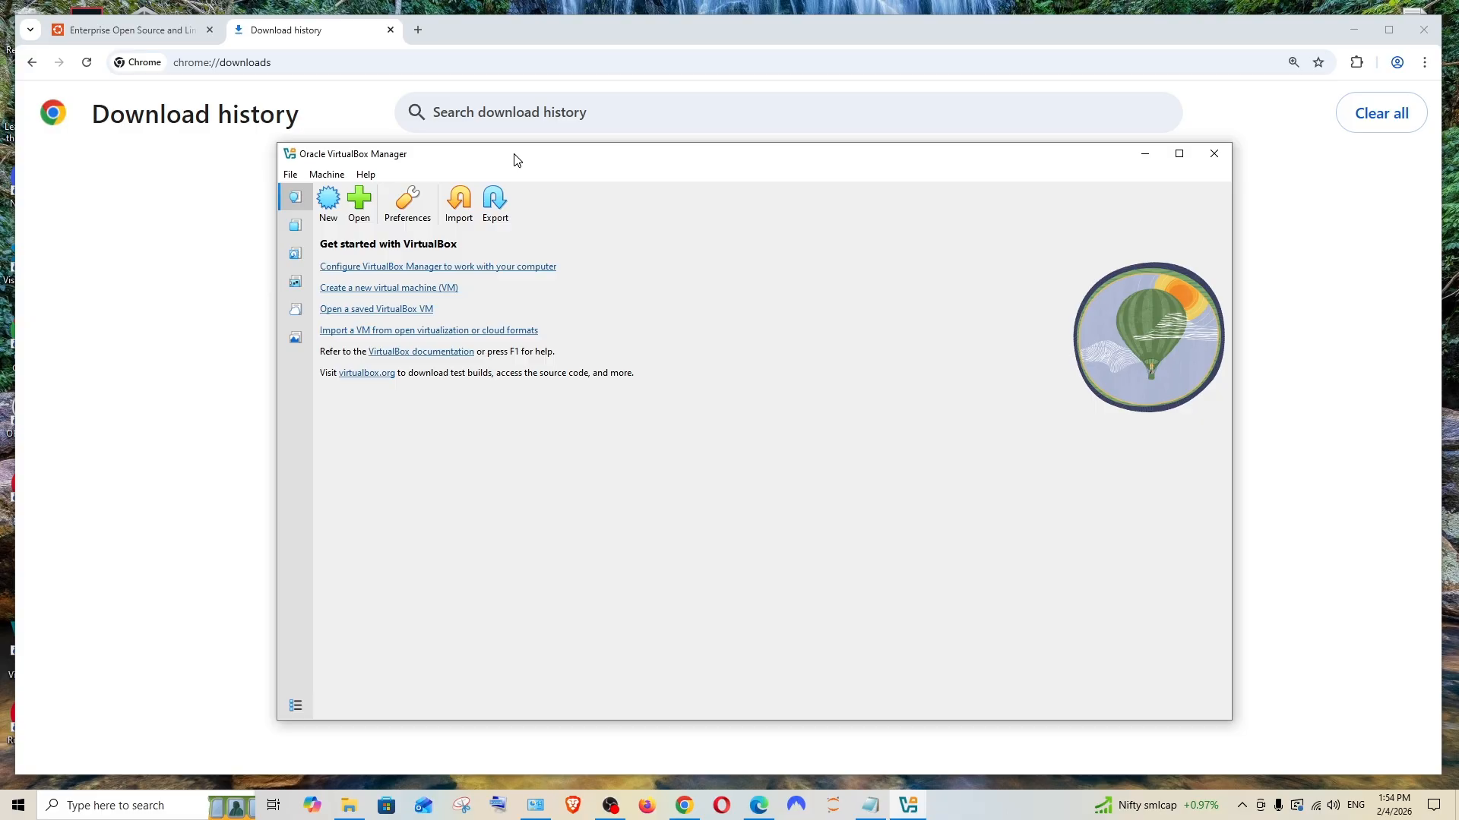
{"action": "left_click", "coordinate": [327, 210]}
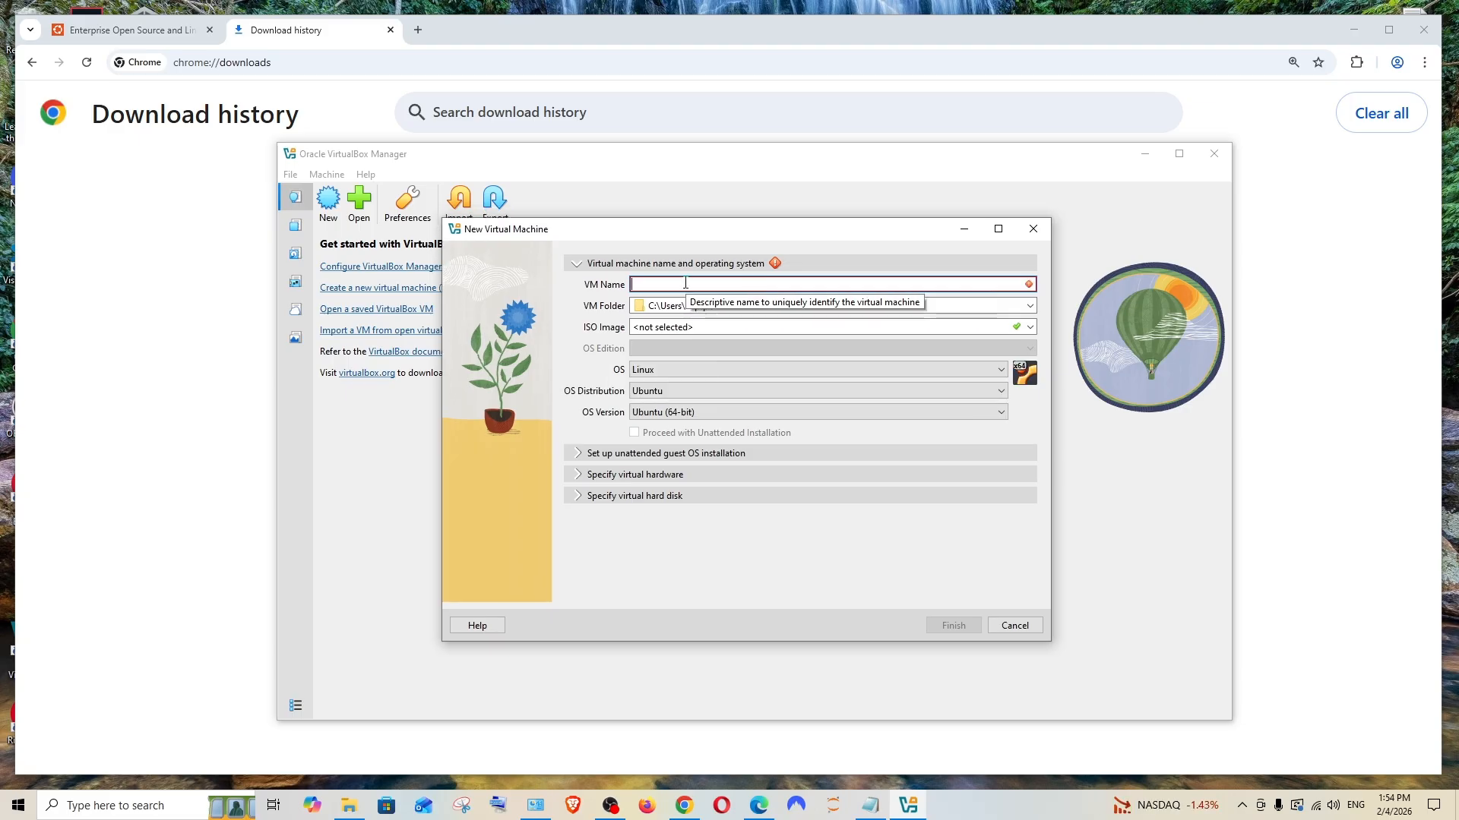
{"action": "type", "text": "U"}
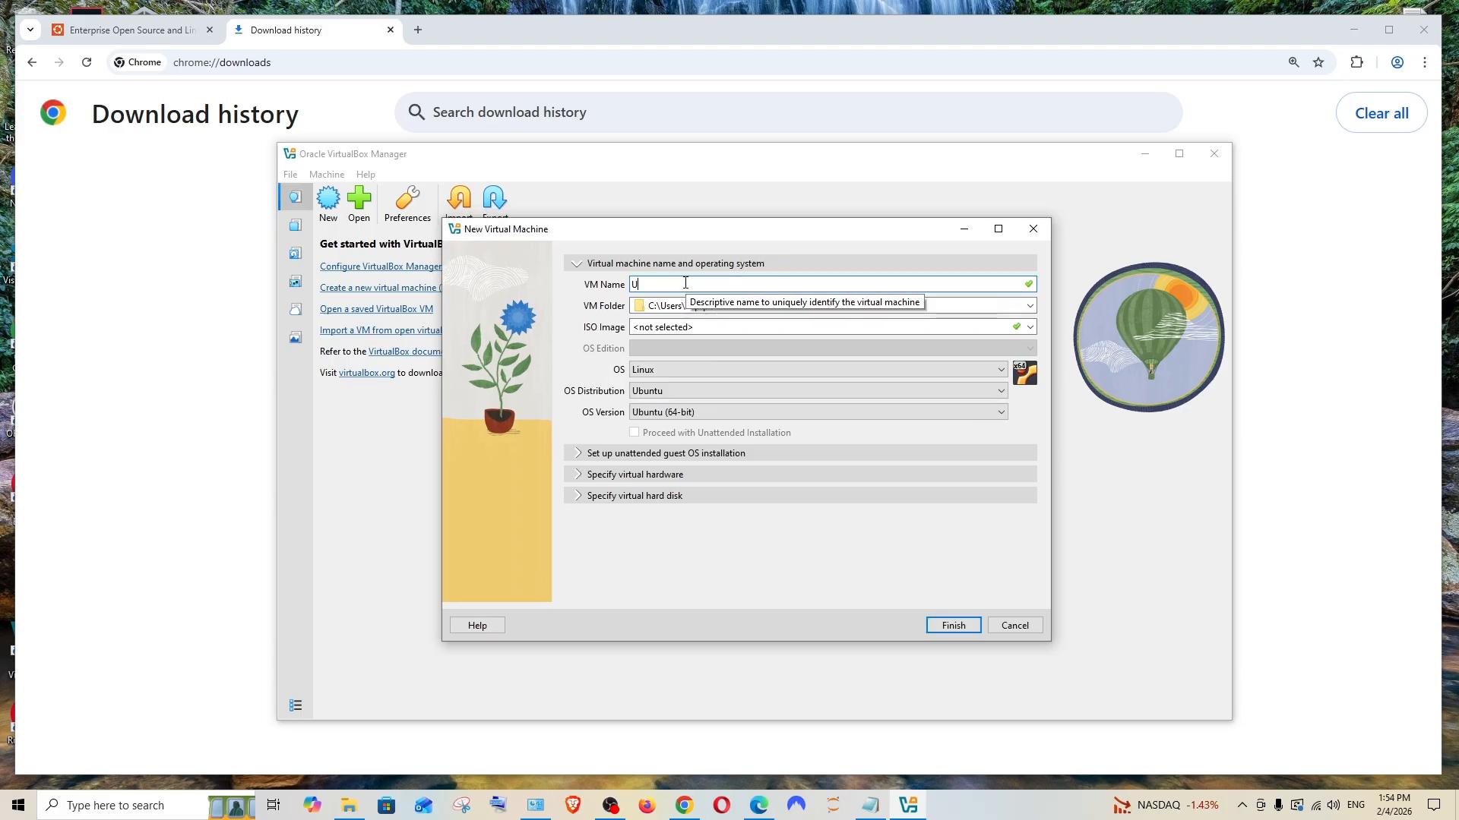
{"action": "type", "text": "buntu OS"}
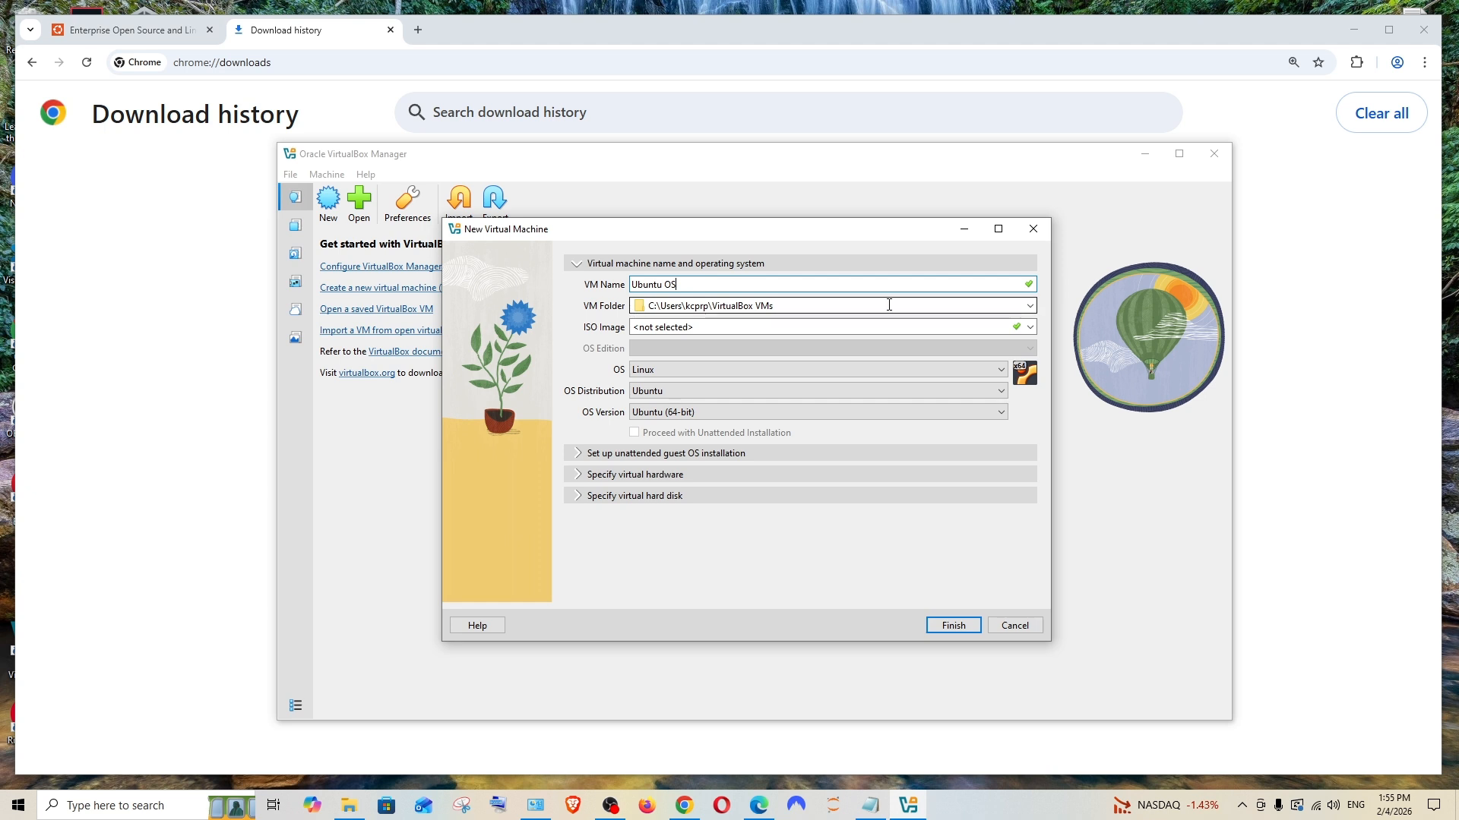
{"action": "left_click", "coordinate": [1029, 307]}
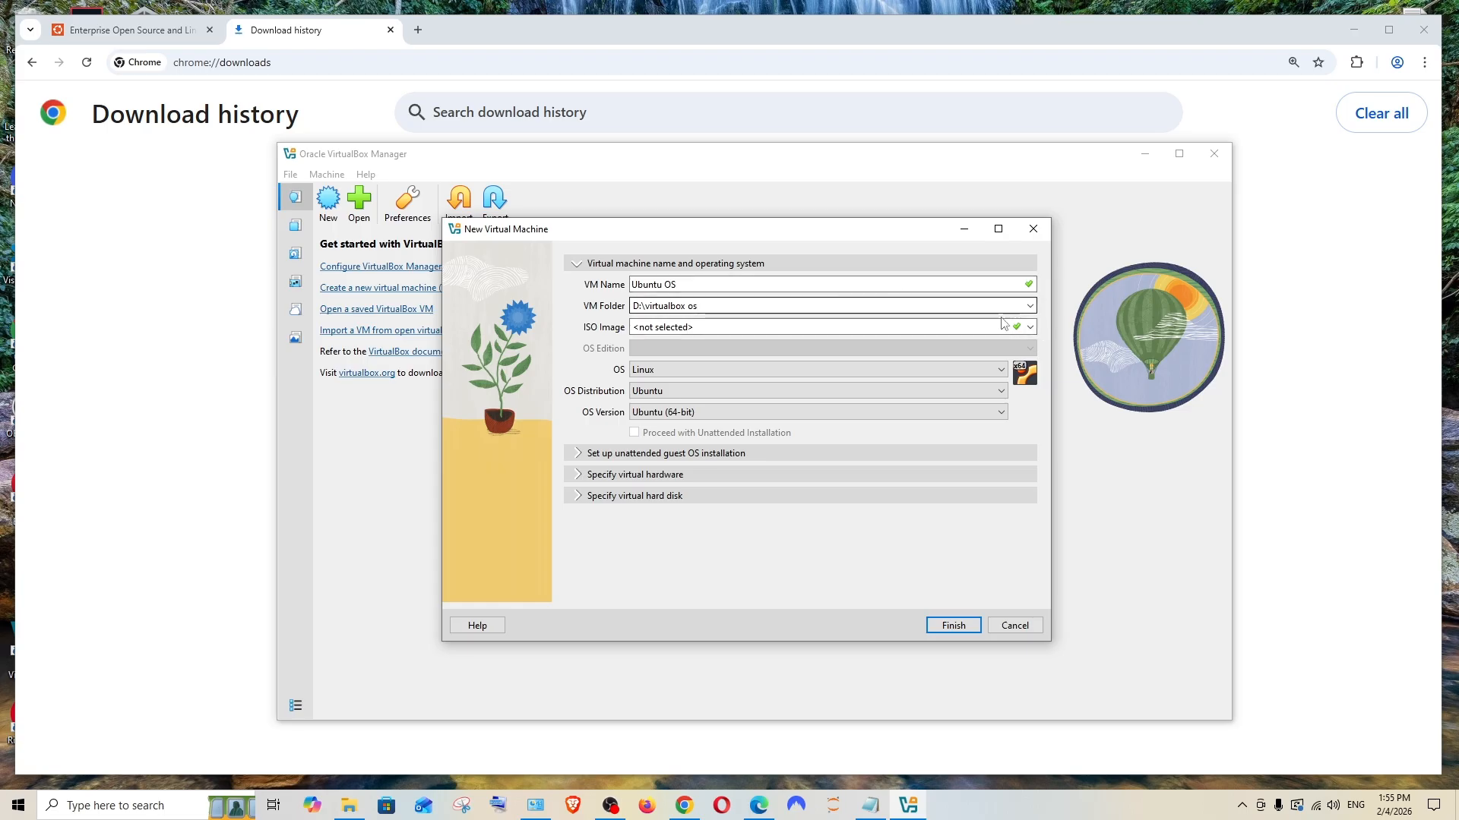
Select ubuntu-24.04.3-desktop-amd64 from Downloads as the new machine's ISO image and enable unattended installation.
{"action": "left_click", "coordinate": [1030, 329]}
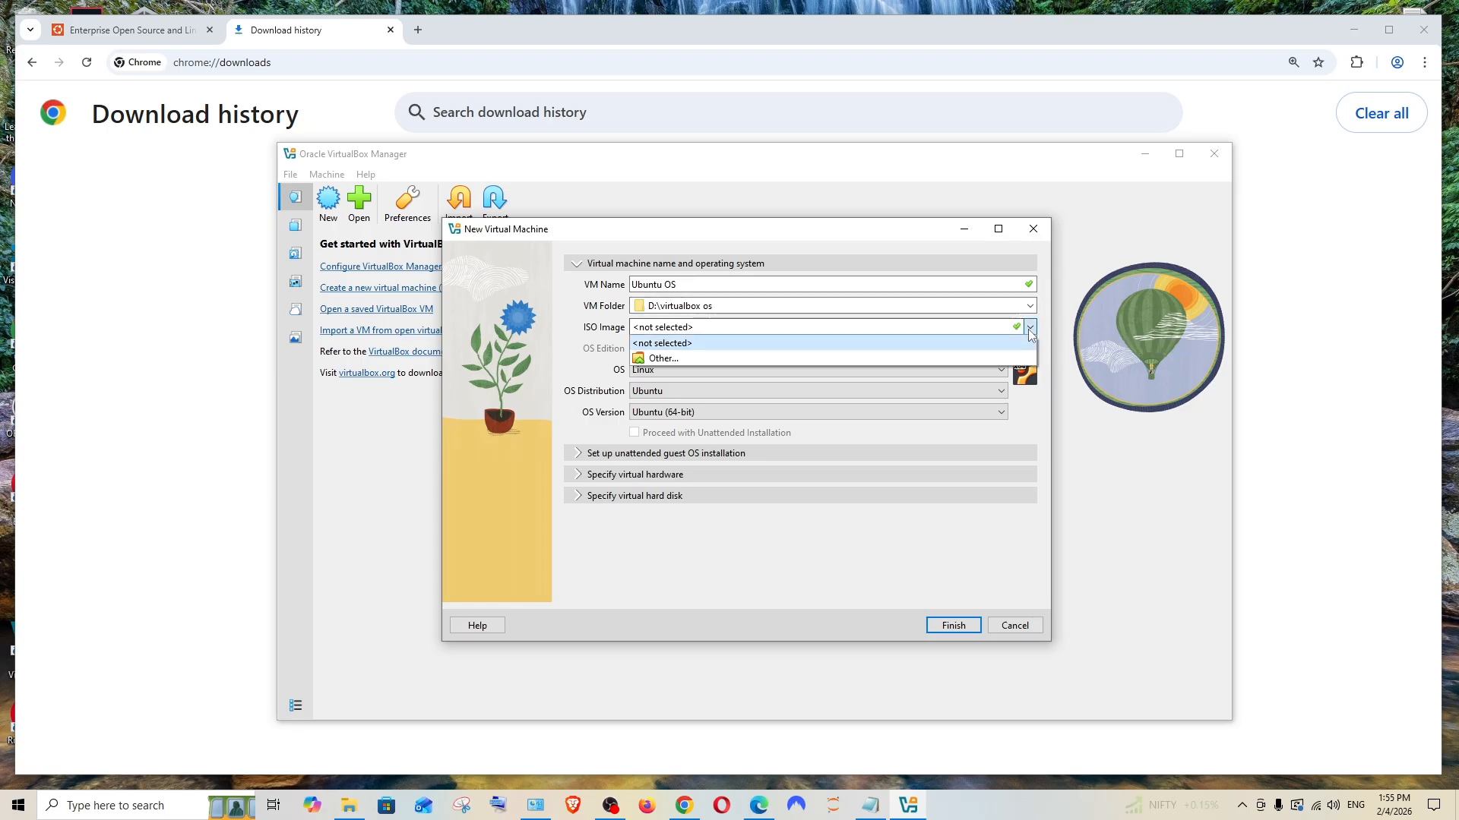
{"action": "left_click", "coordinate": [659, 359]}
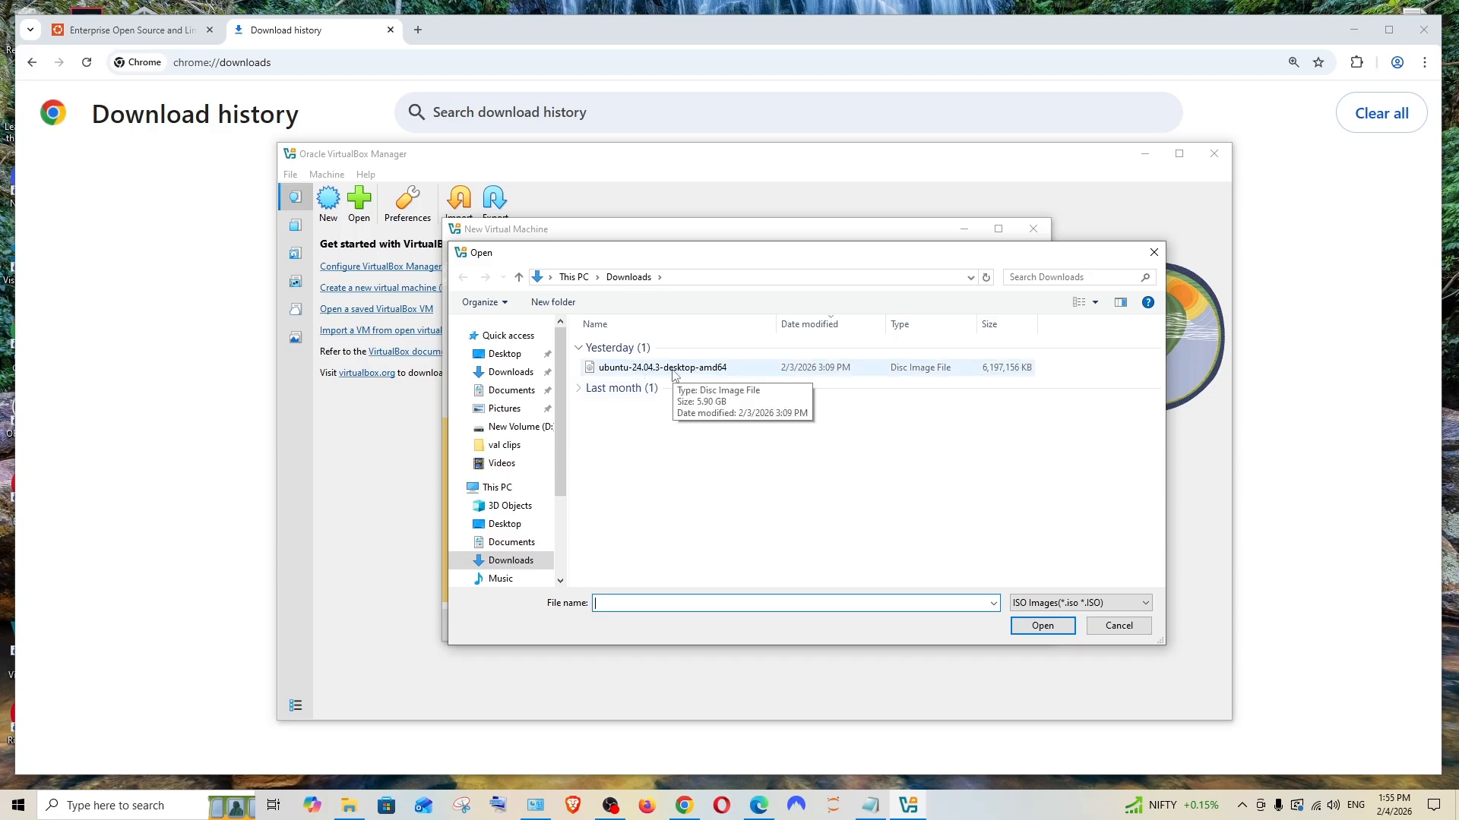
{"action": "left_click", "coordinate": [673, 370]}
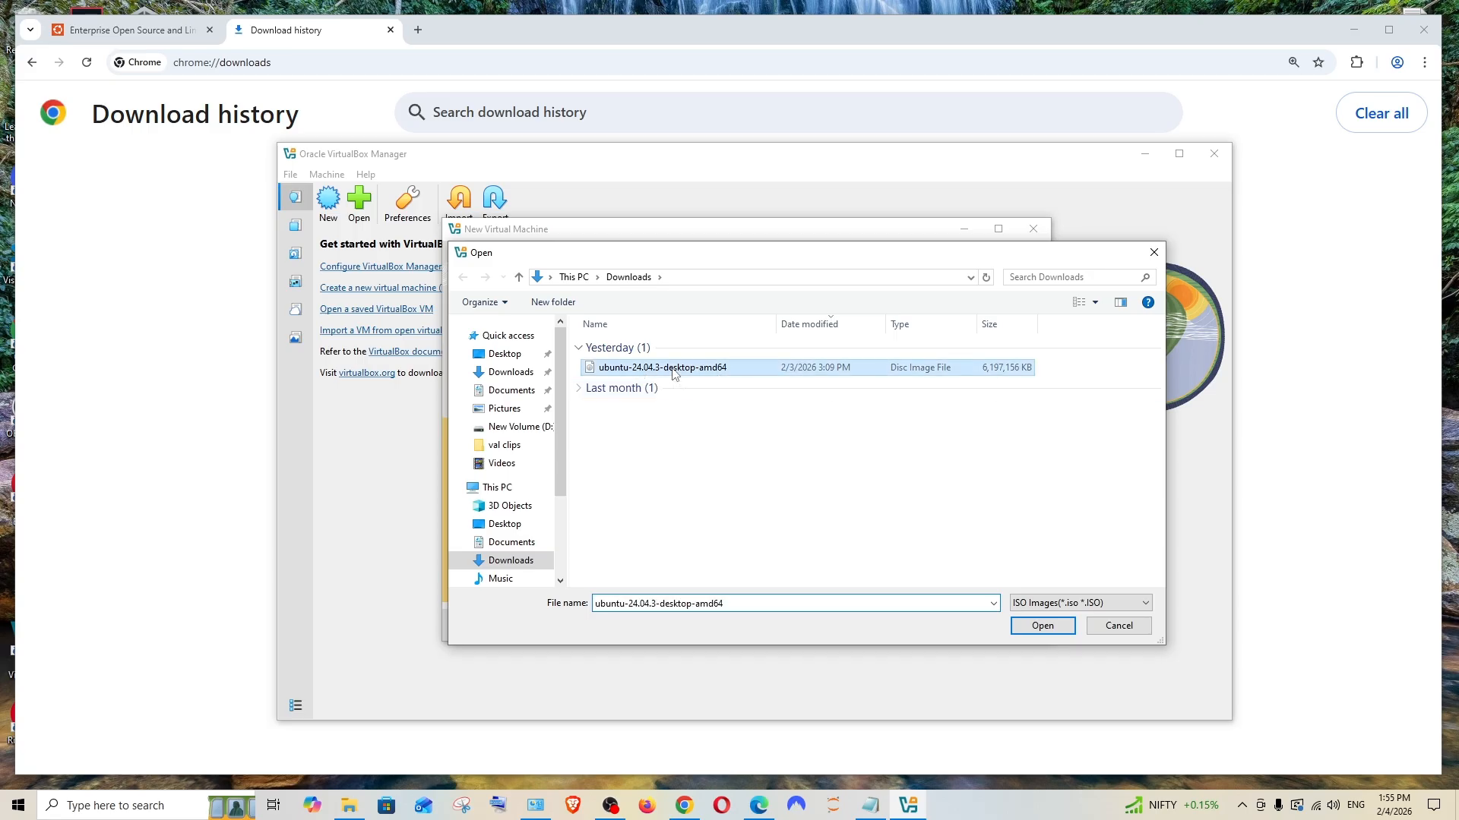
{"action": "left_click", "coordinate": [1041, 628]}
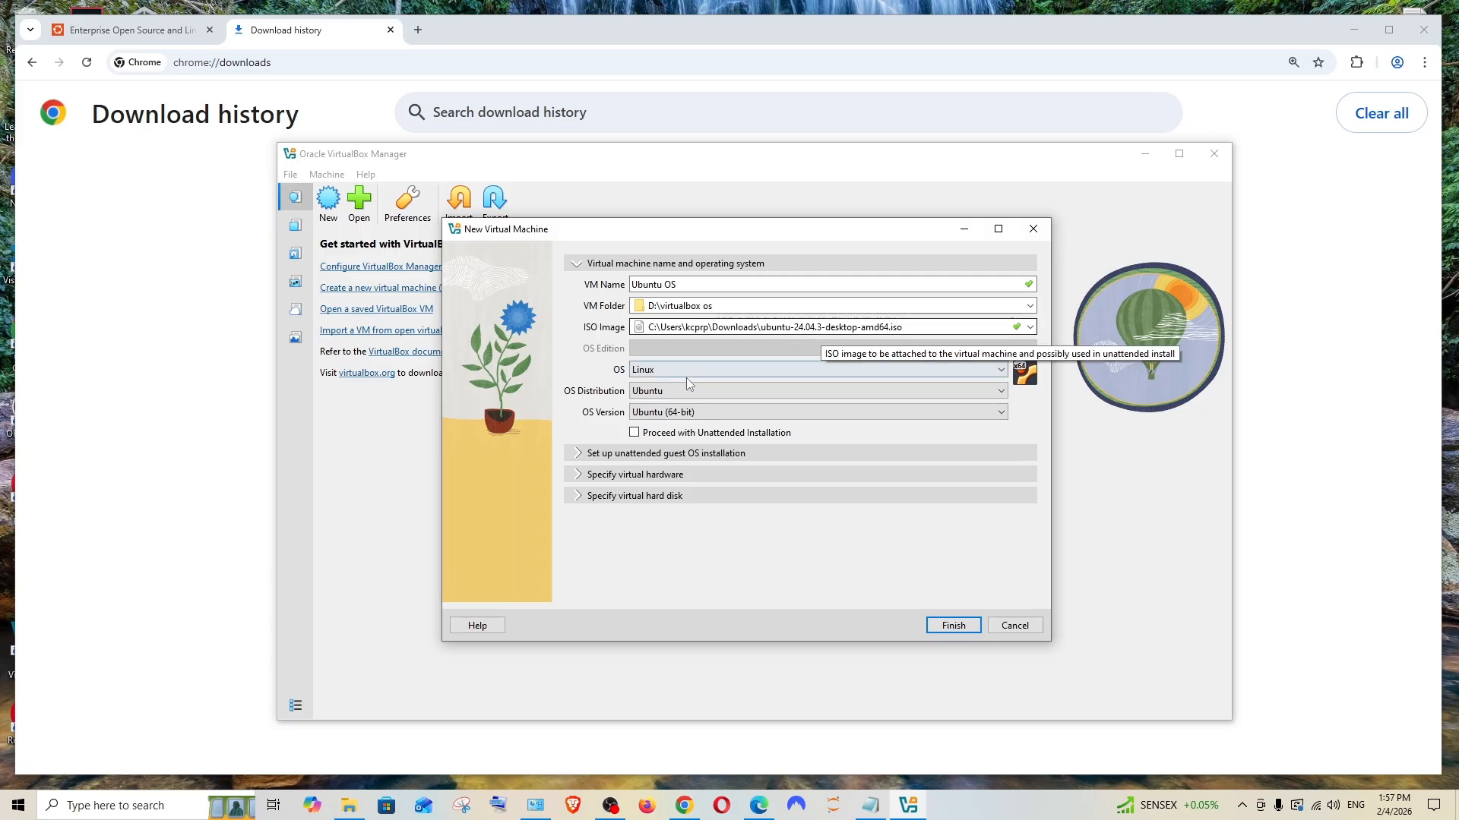
{"action": "left_click", "coordinate": [635, 438]}
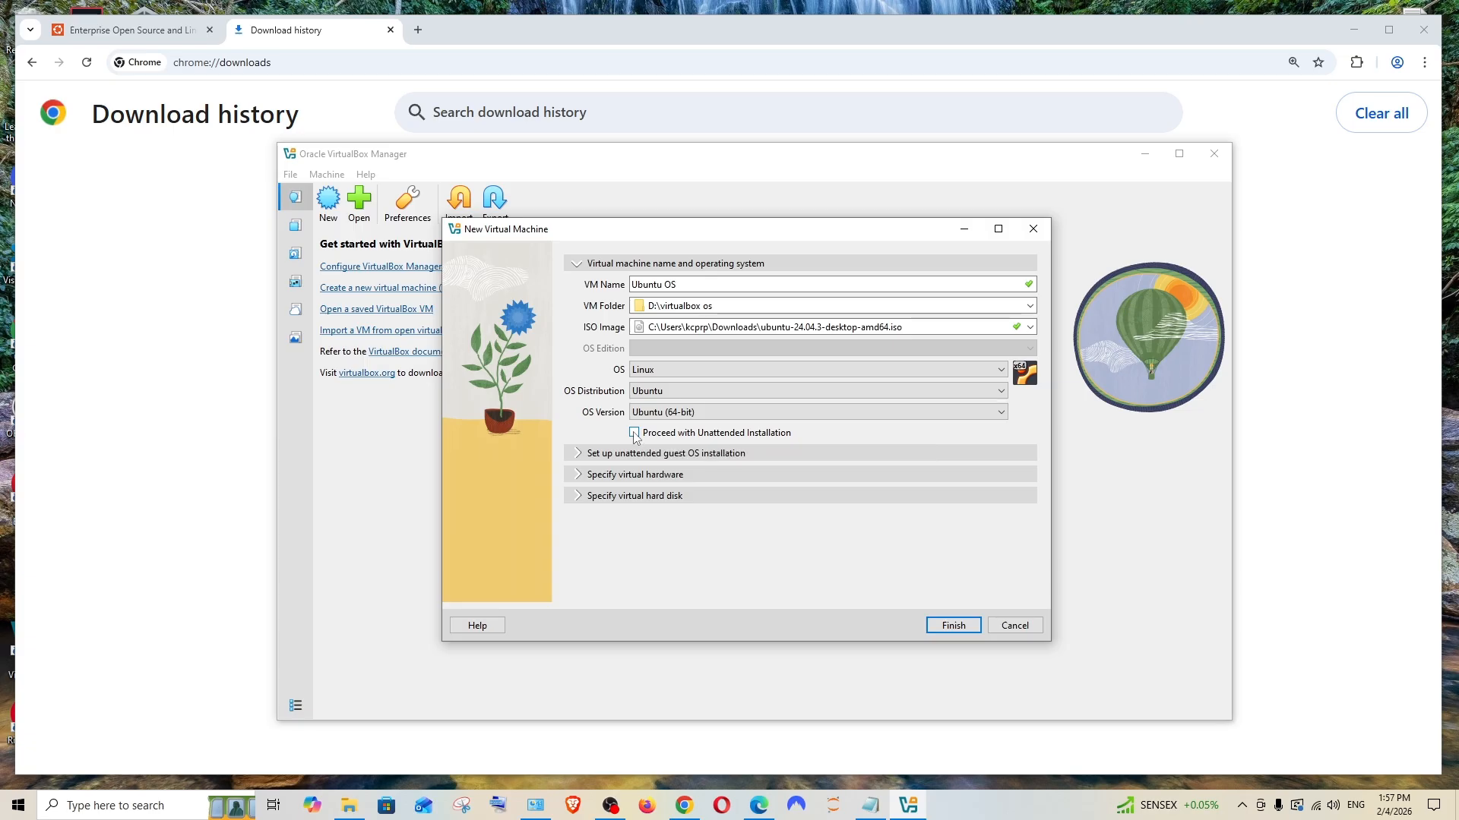
In the unattended guest OS setup, set the user name to "newsuer" and enter and confirm the account password.
{"action": "left_click", "coordinate": [579, 454]}
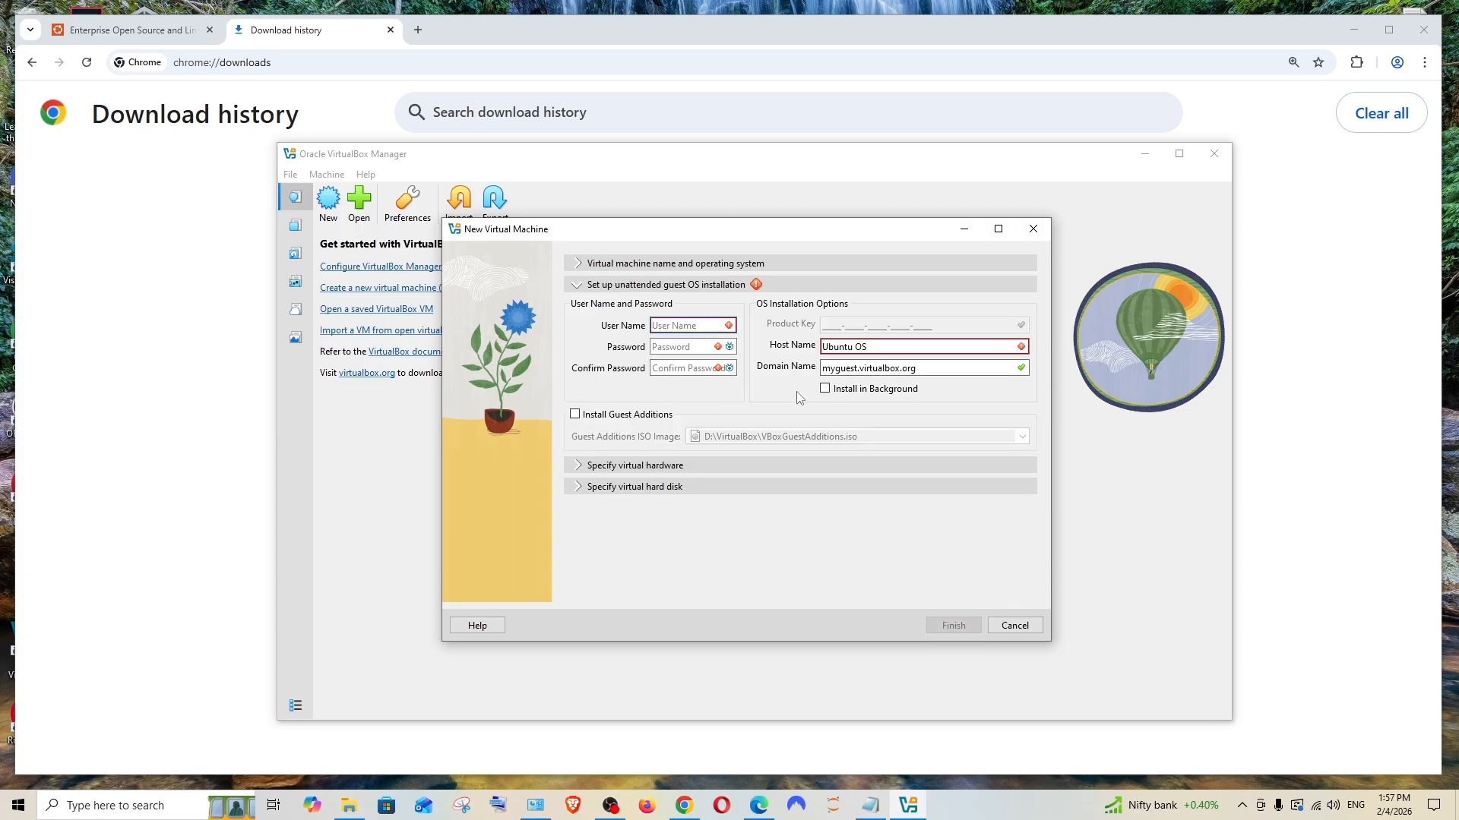
{"action": "type", "text": "newsuer"}
{"action": "left_click", "coordinate": [683, 346]}
{"action": "type", "text": "••"}
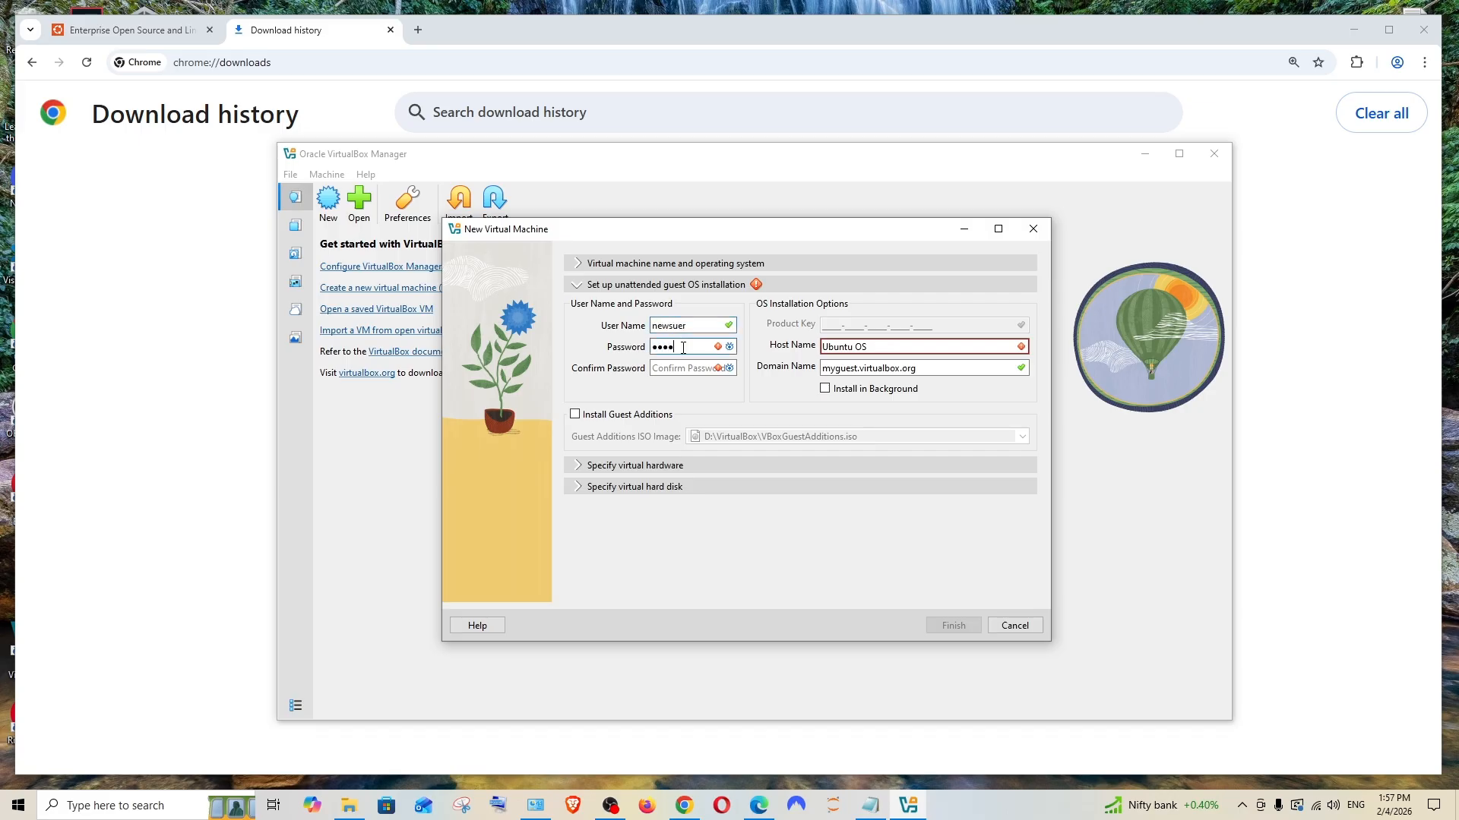
{"action": "left_click", "coordinate": [677, 369]}
{"action": "type", "text": "••••••"}
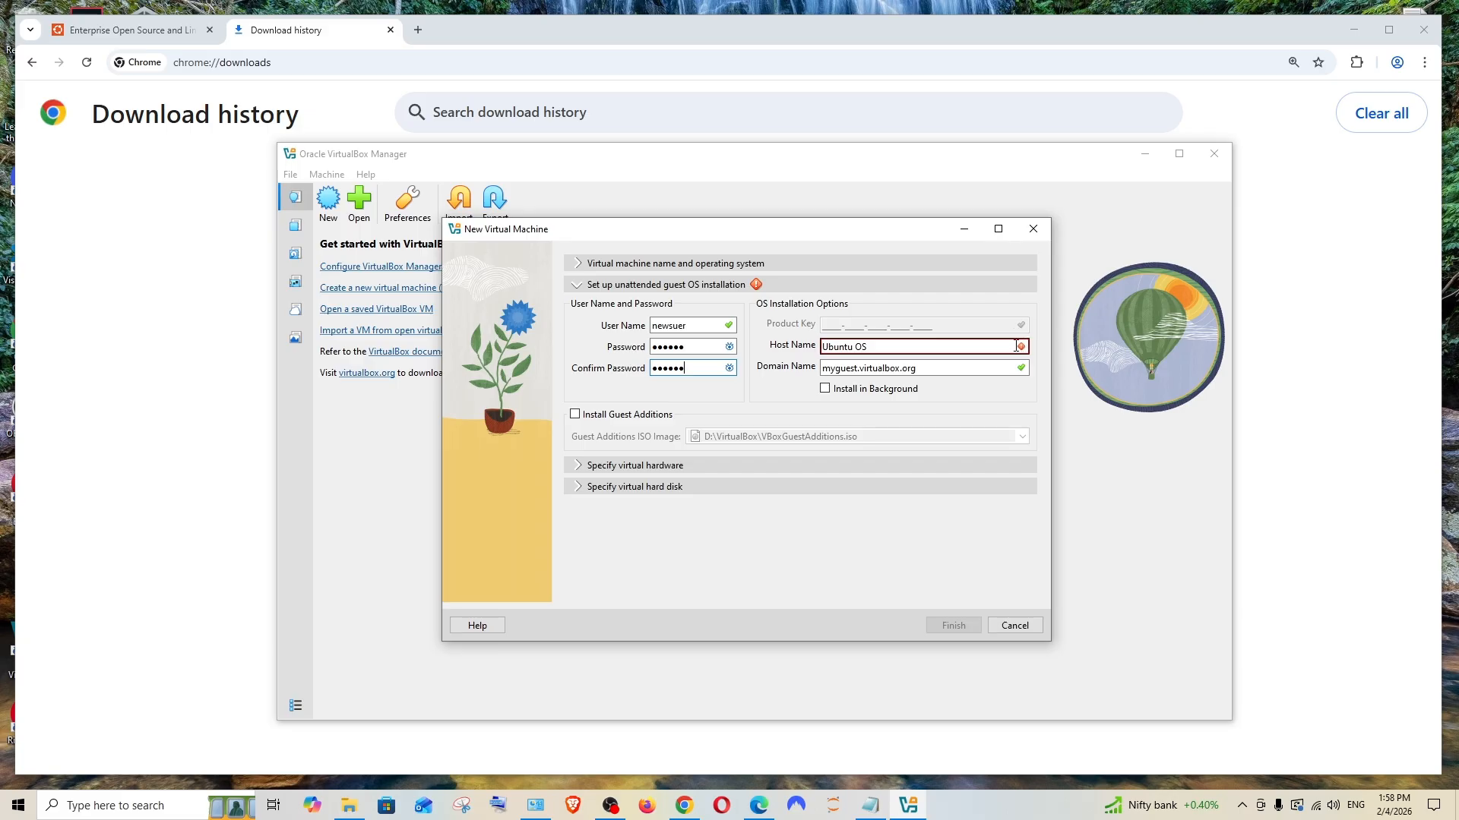
Shorten the host name to "Ubuntu" and enable the installation of Guest Additions.
{"action": "left_click", "coordinate": [886, 346]}
{"action": "key", "text": "BackSpace"}
{"action": "key", "text": "BackSpace"}
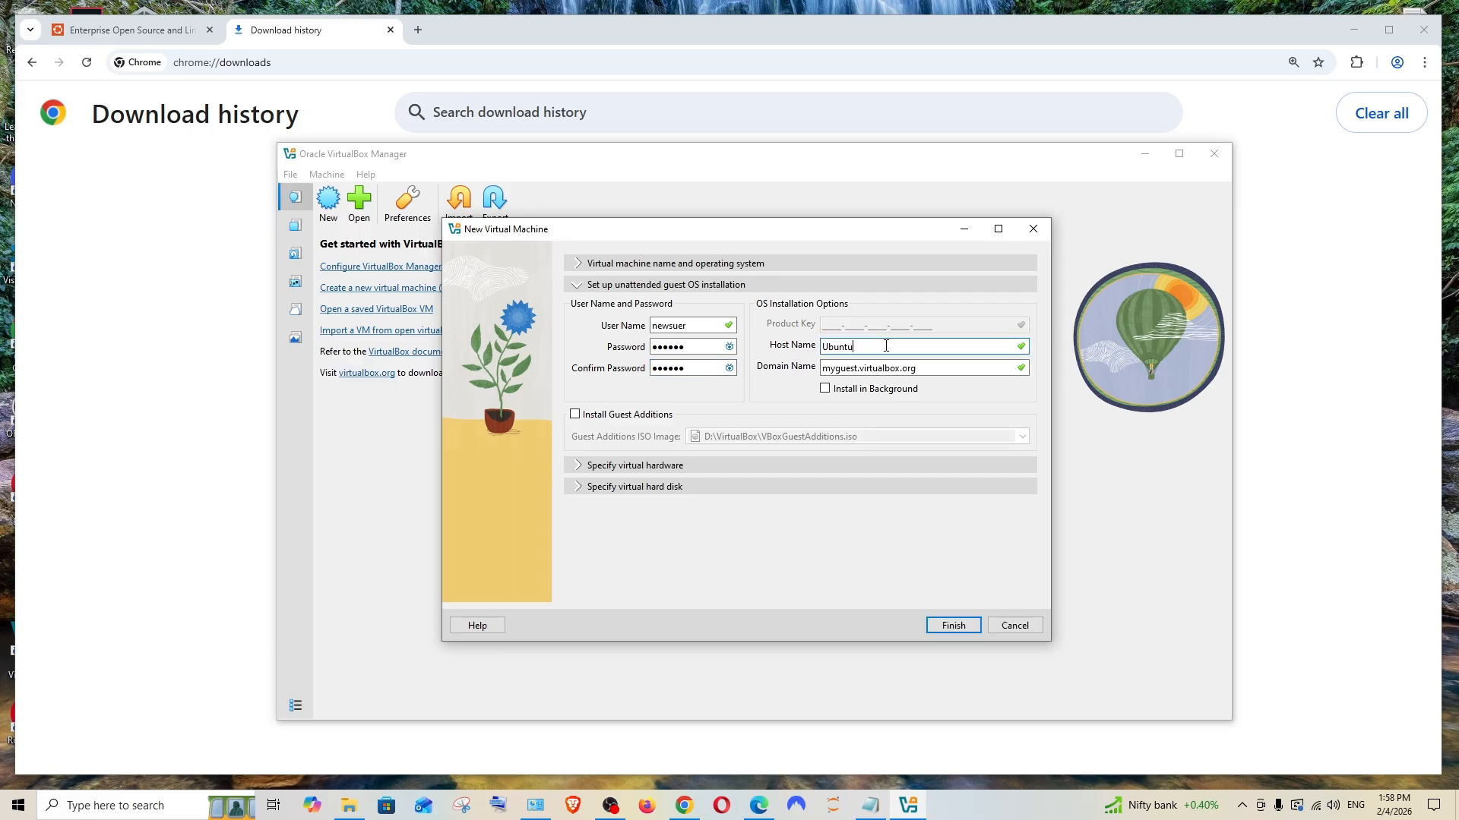
{"action": "left_click", "coordinate": [576, 414]}
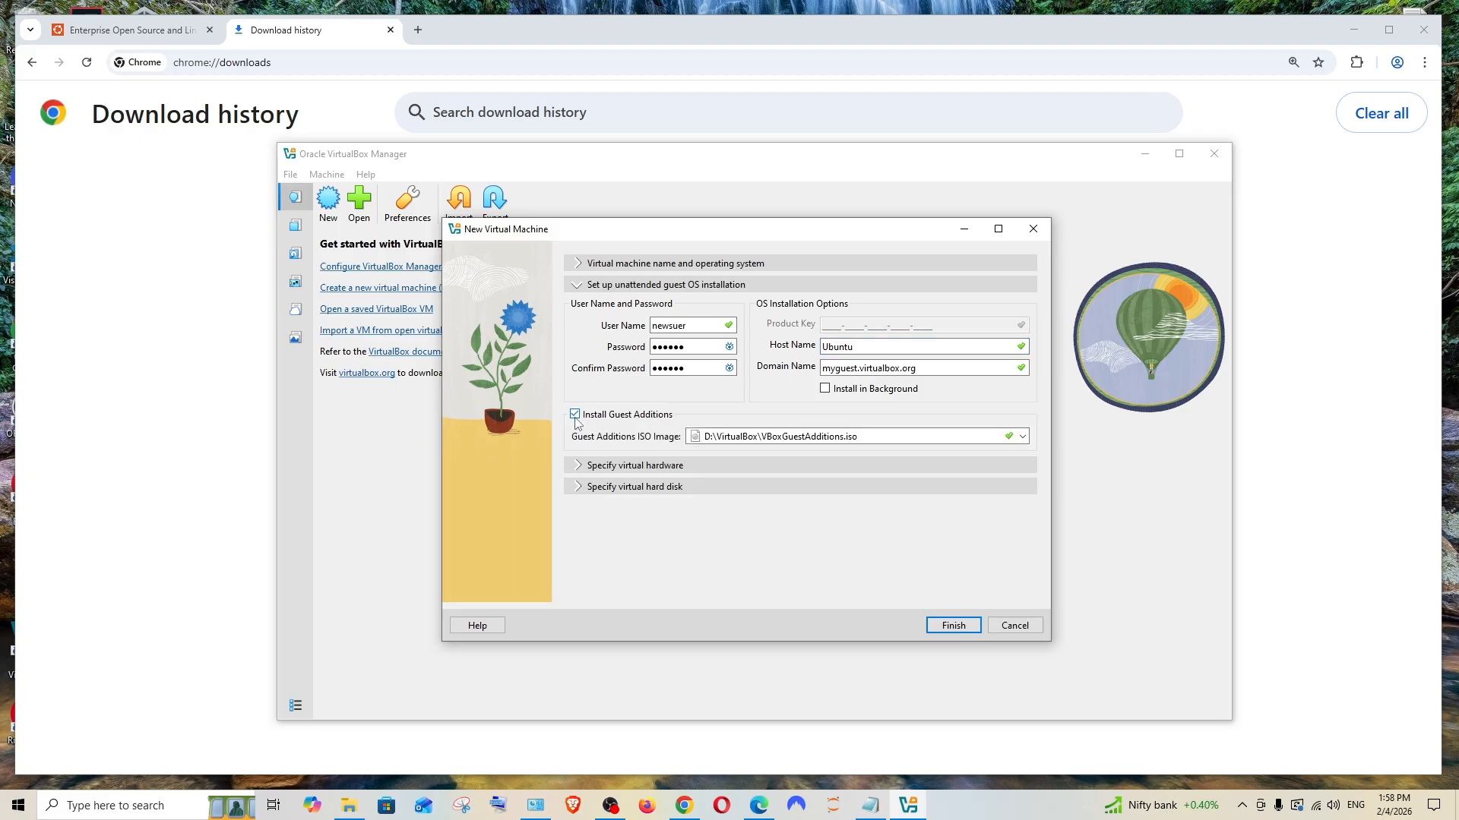
Set the virtual hardware's base memory to 5899 MB and increase the number of CPUs.
{"action": "left_click", "coordinate": [580, 467]}
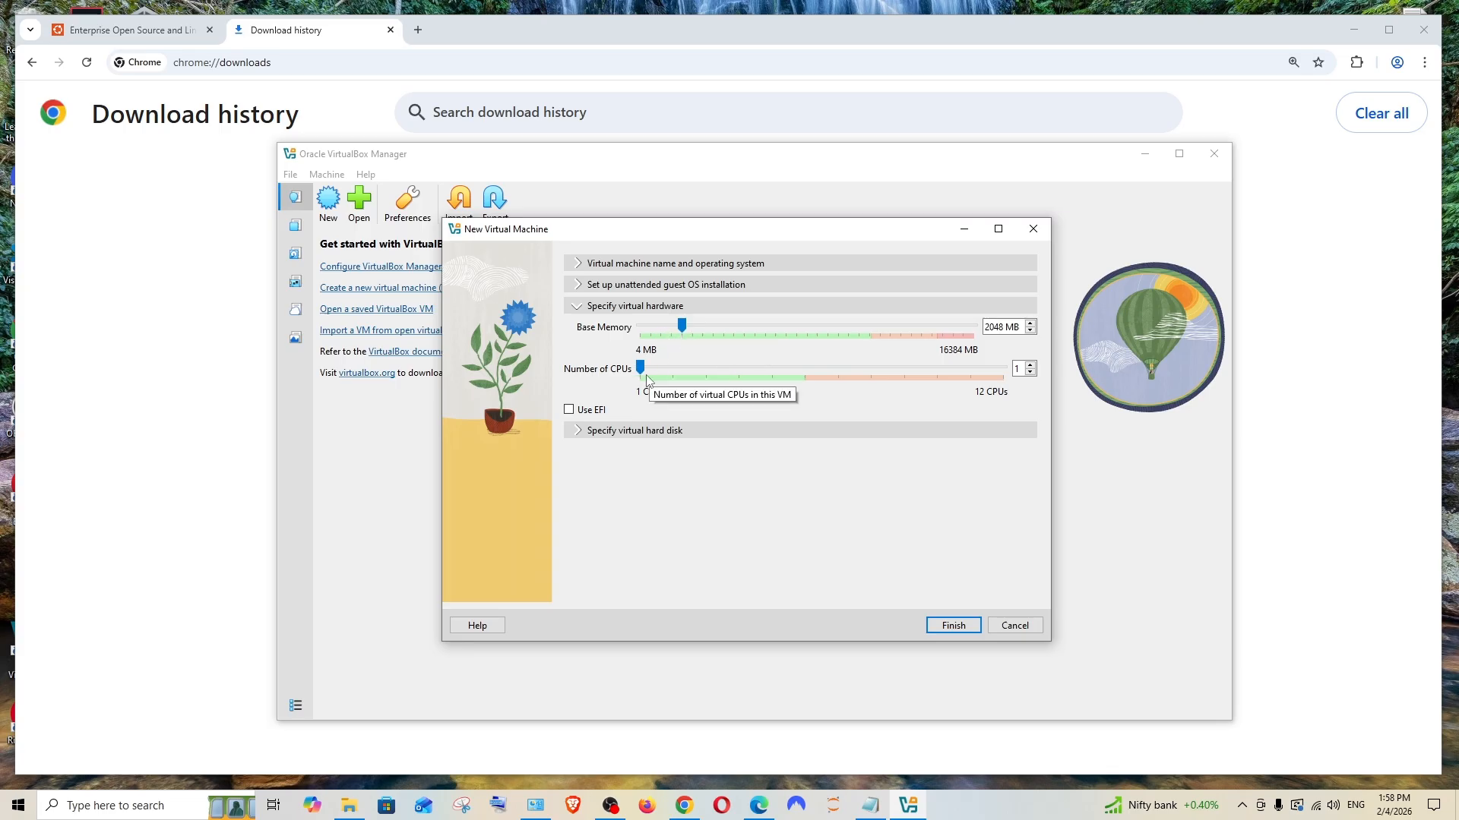
{"action": "left_click_drag", "start_coordinate": [682, 325], "coordinate": [760, 325]}
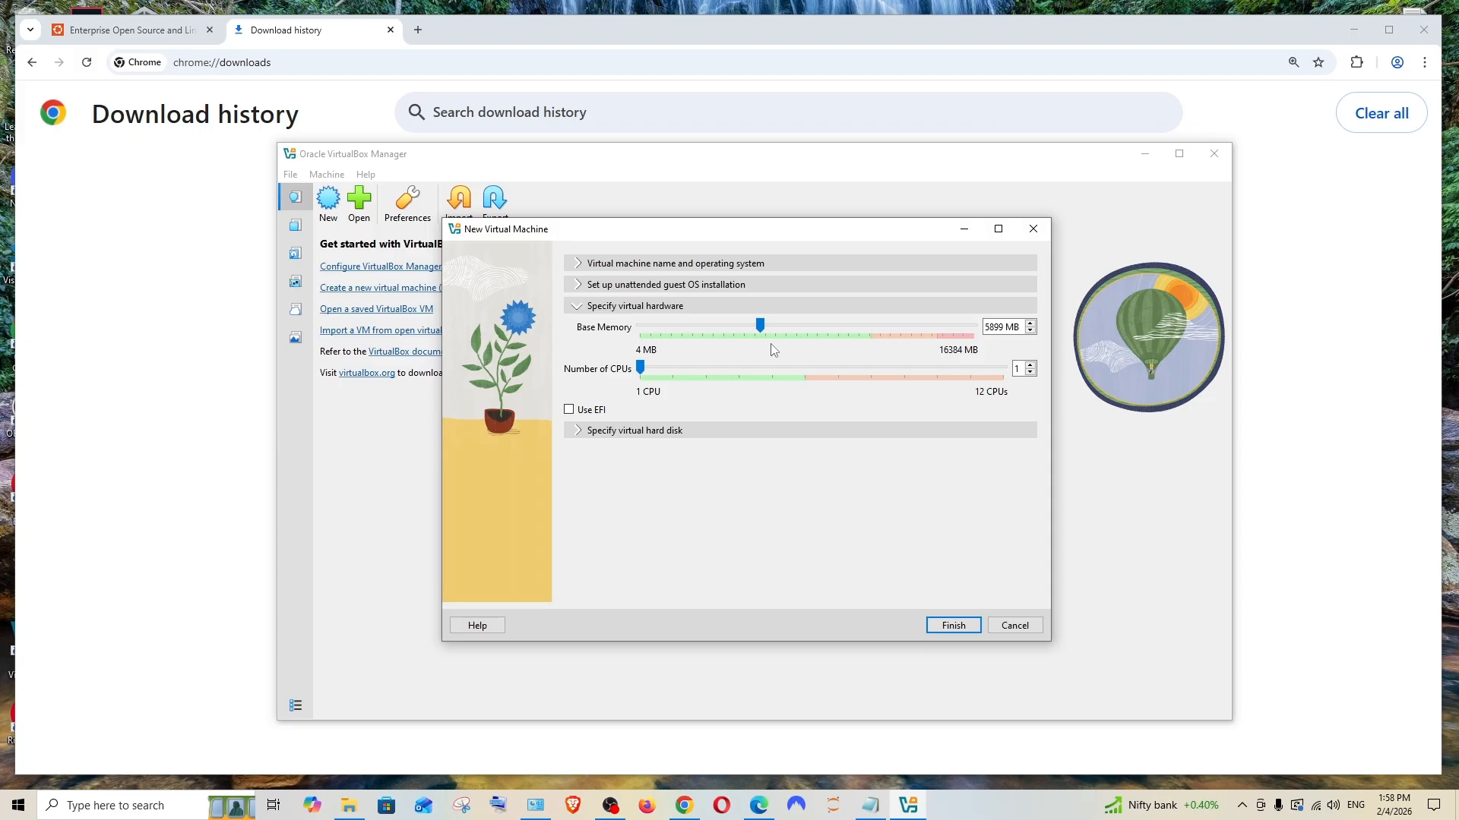
{"action": "left_click_drag", "start_coordinate": [644, 365], "coordinate": [644, 367]}
{"action": "left_click_drag", "start_coordinate": [760, 363], "coordinate": [759, 364]}
Set the new virtual hard disk's size to about 33.91 GB and finish creating the virtual machine.
{"action": "left_click", "coordinate": [573, 431]}
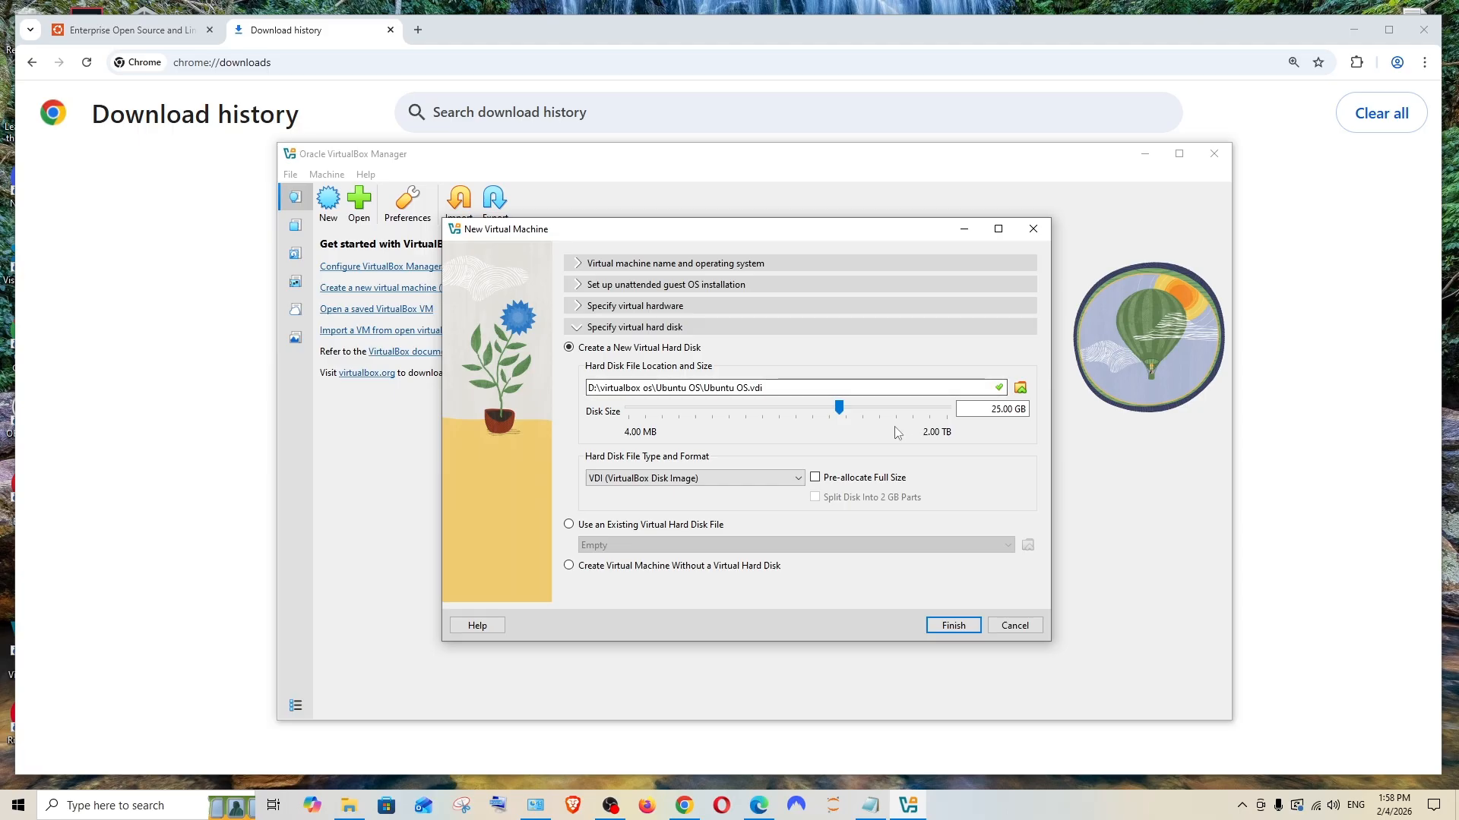
{"action": "left_click_drag", "start_coordinate": [836, 408], "coordinate": [851, 412]}
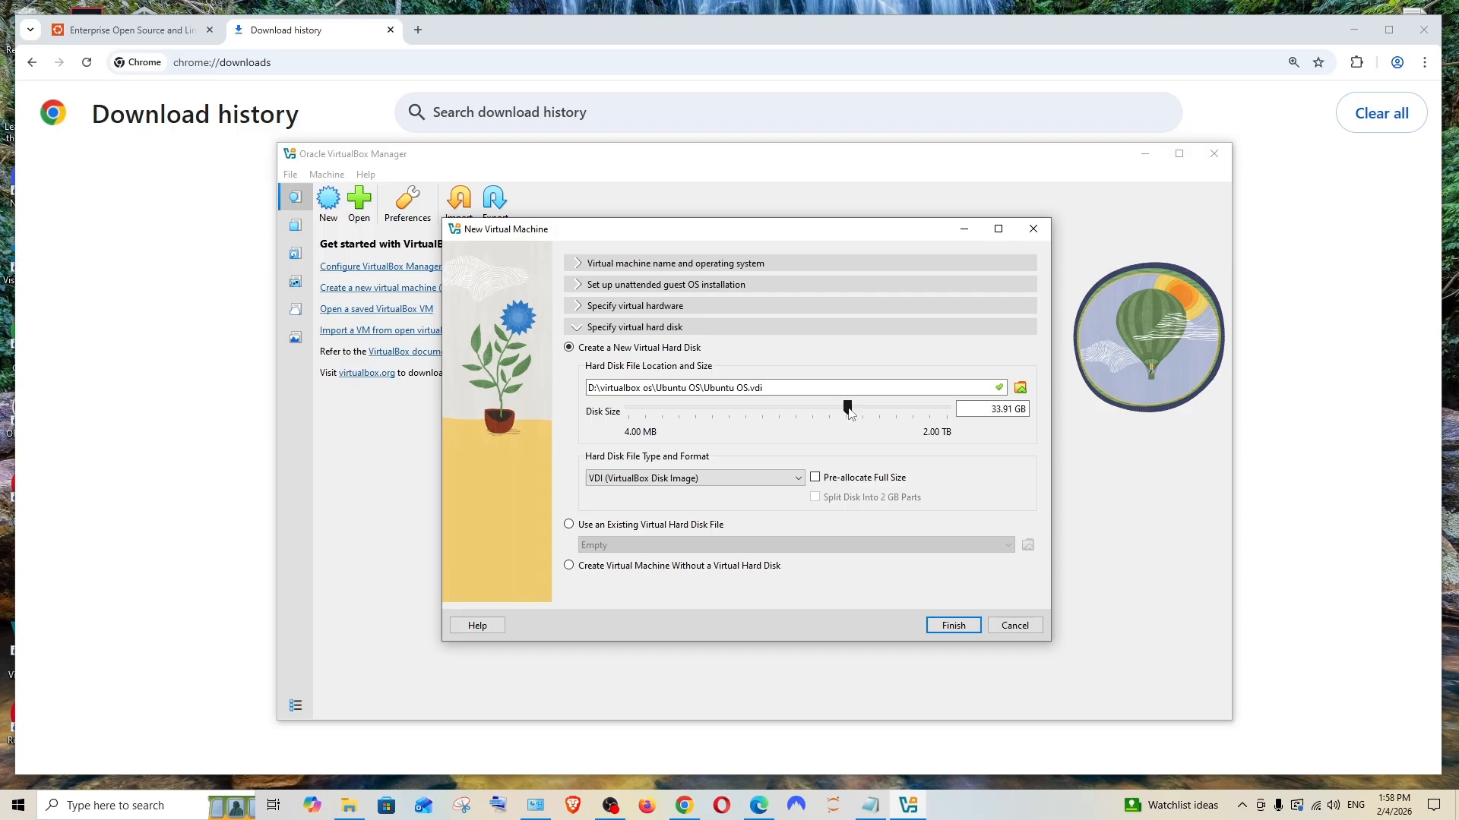
{"action": "left_click", "coordinate": [959, 626]}
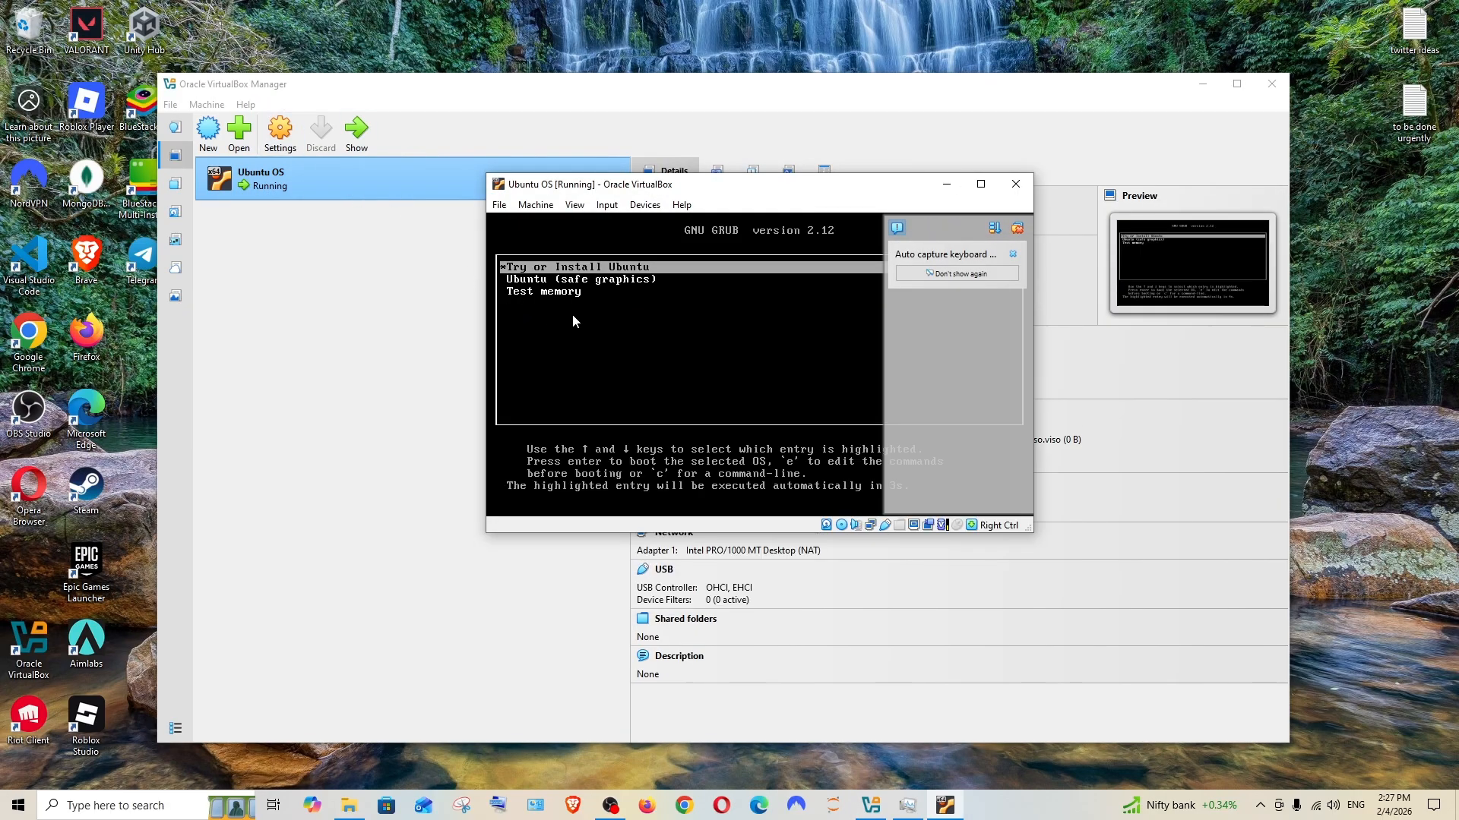
Dismiss the keyboard capture notification, then enlarge the running Ubuntu OS window and move it fully into view.
{"action": "left_click", "coordinate": [1015, 228]}
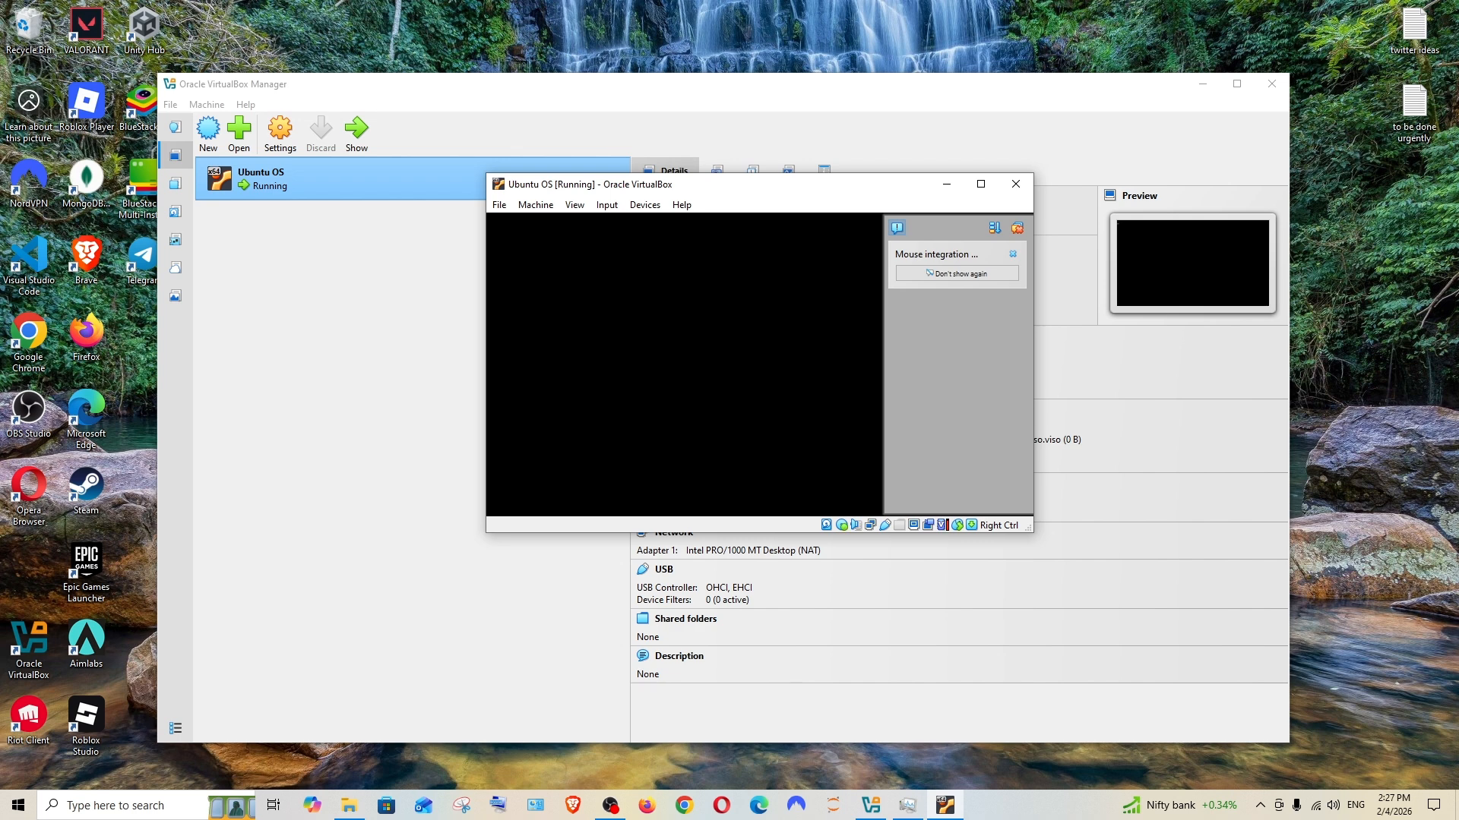
{"action": "left_click_drag", "start_coordinate": [1031, 532], "coordinate": [1252, 696]}
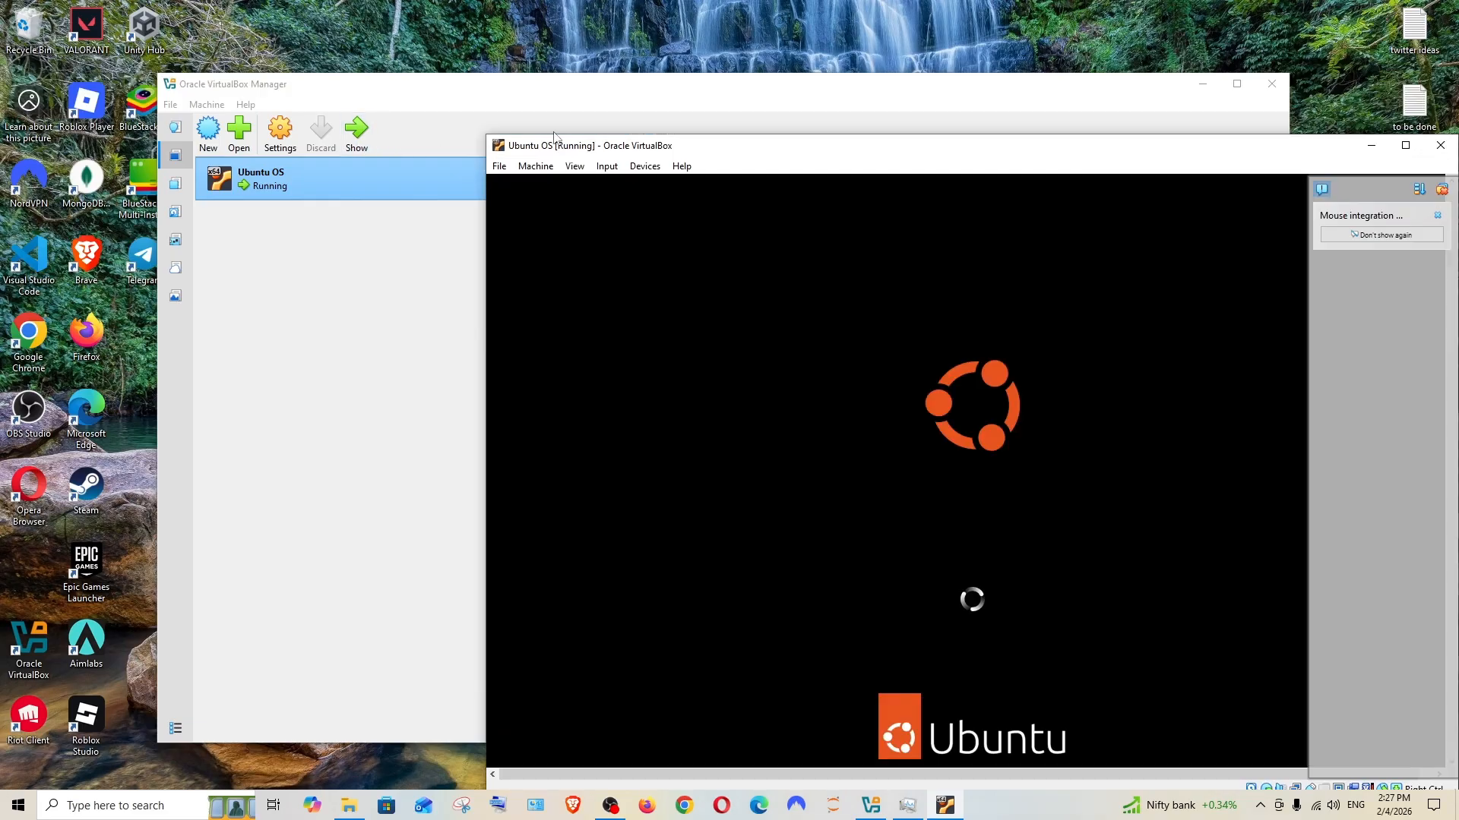
{"action": "left_click_drag", "start_coordinate": [651, 147], "coordinate": [437, 72]}
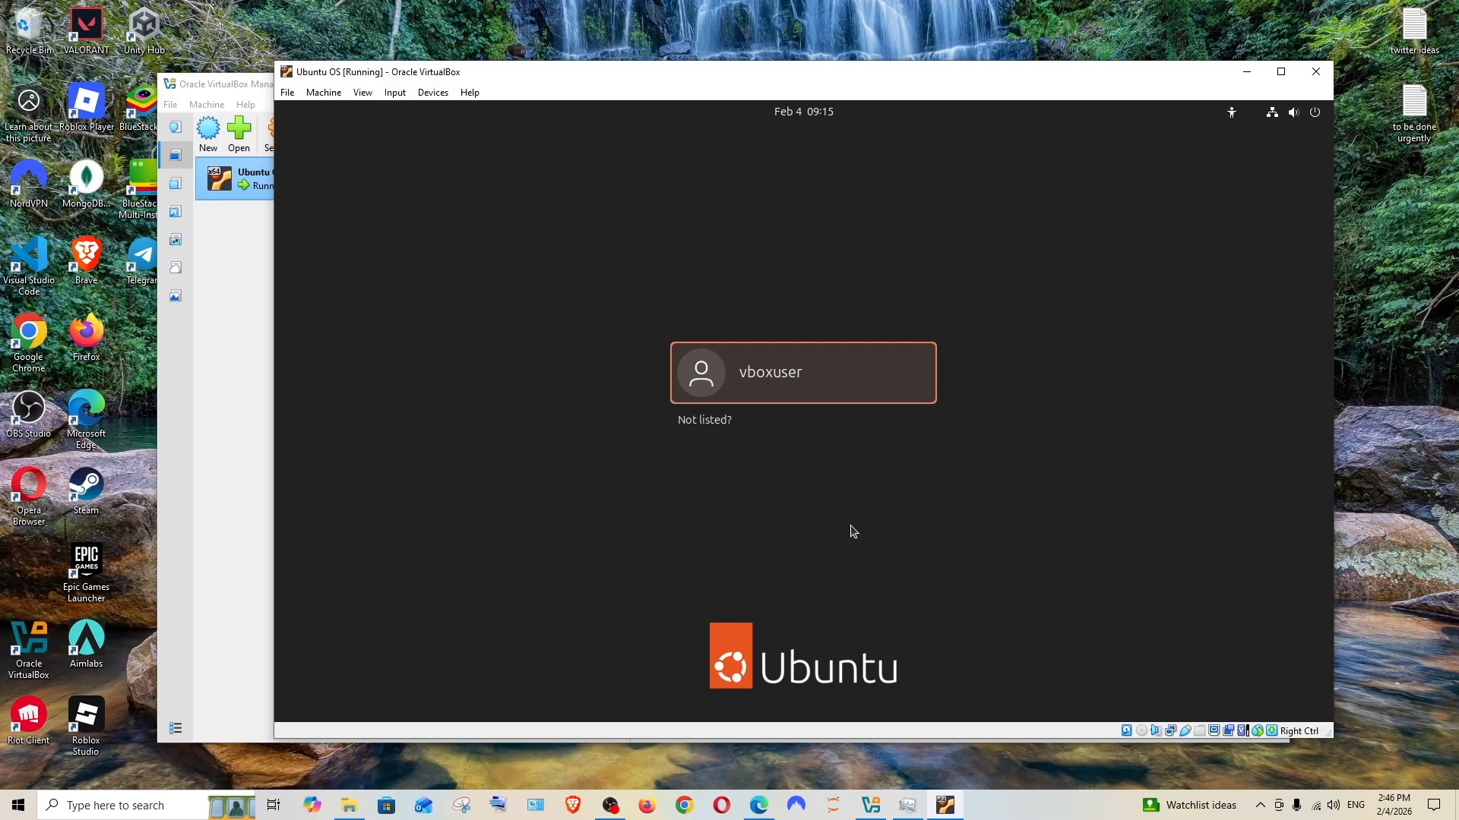
{"action": "left_click", "coordinate": [1315, 114]}
{"action": "left_click", "coordinate": [1170, 364]}
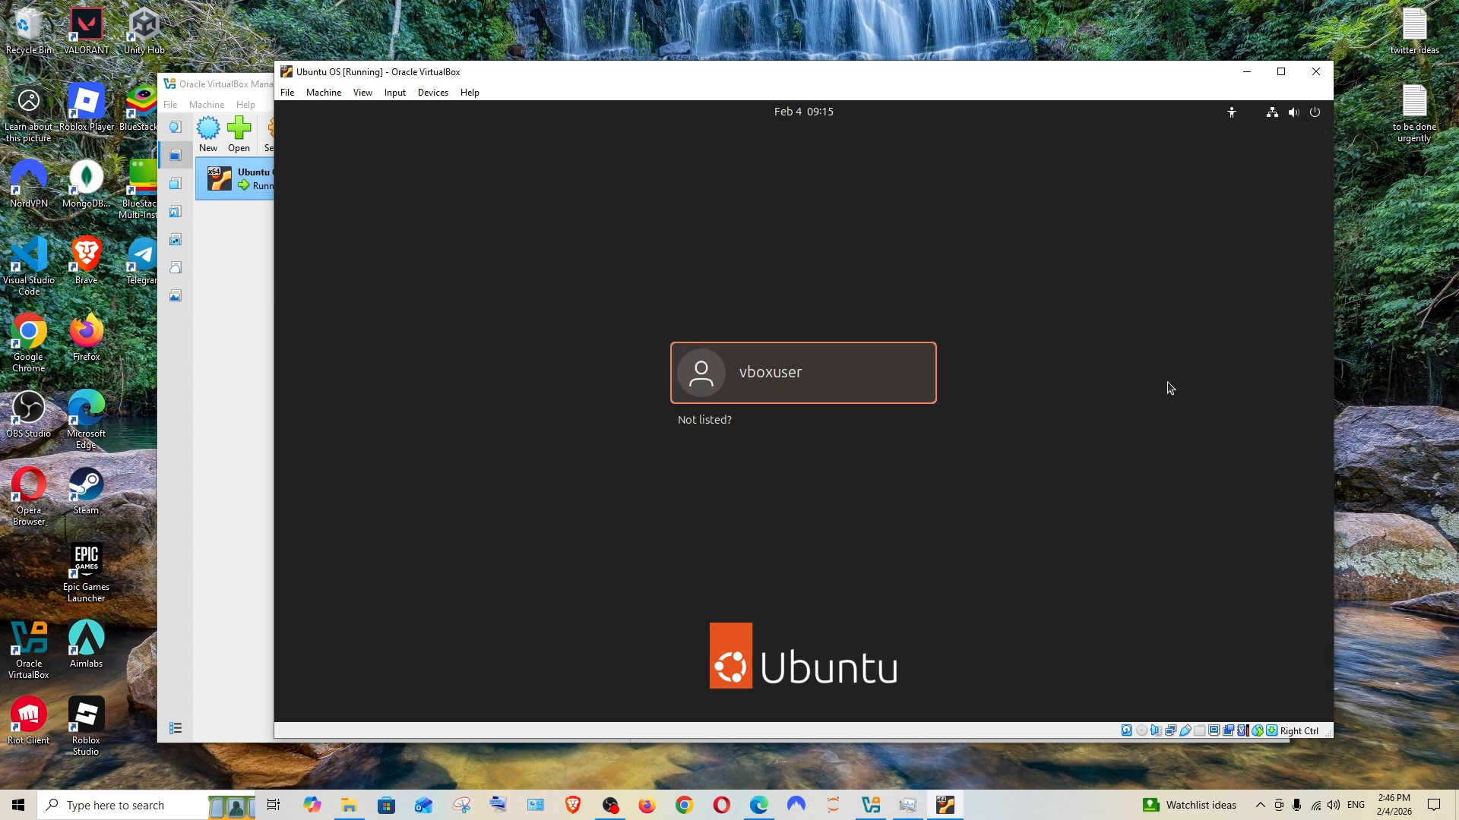
{"action": "left_click", "coordinate": [1304, 115]}
{"action": "left_click", "coordinate": [1307, 152]}
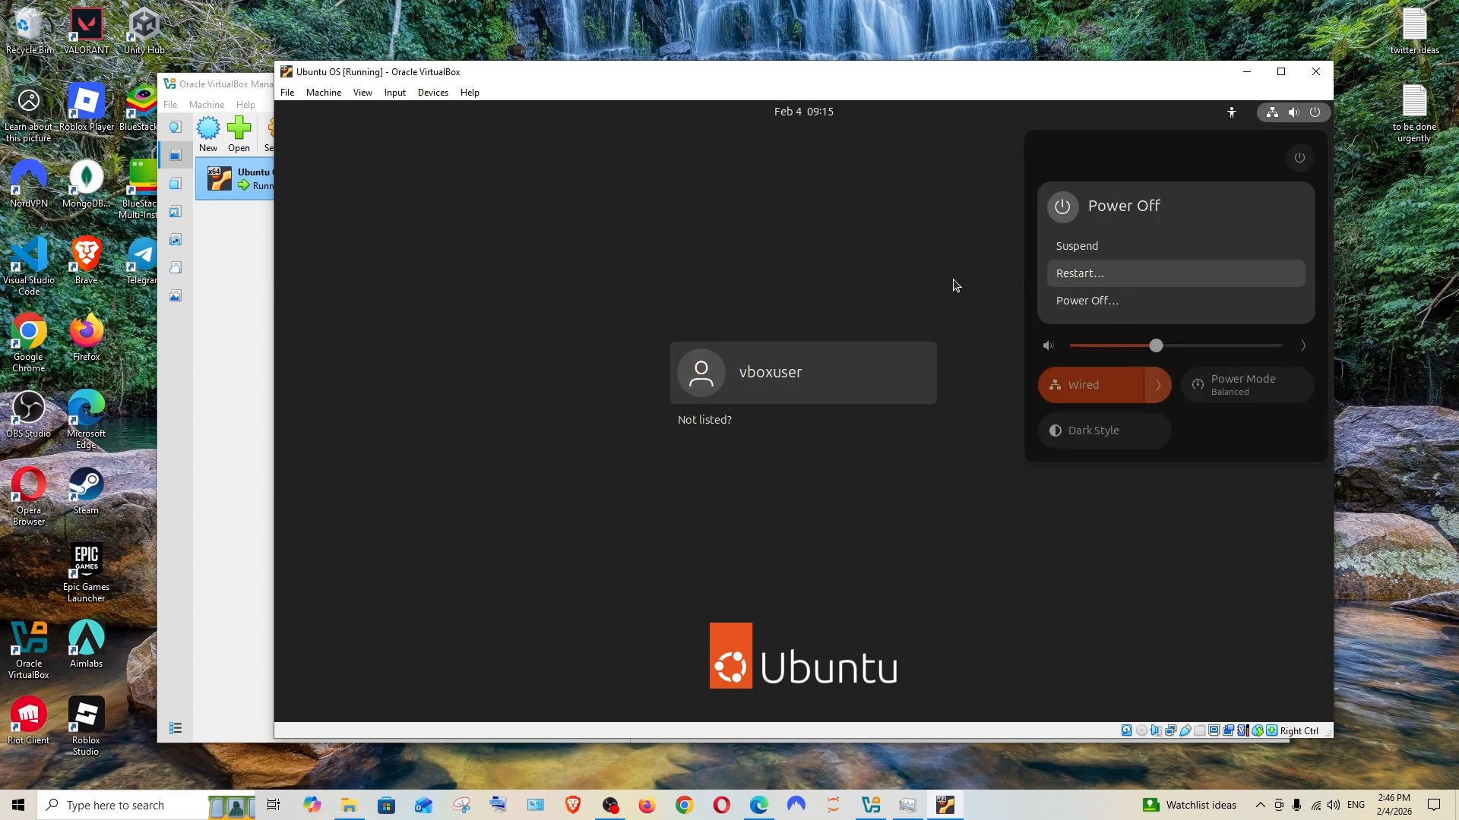
{"action": "left_click", "coordinate": [933, 266]}
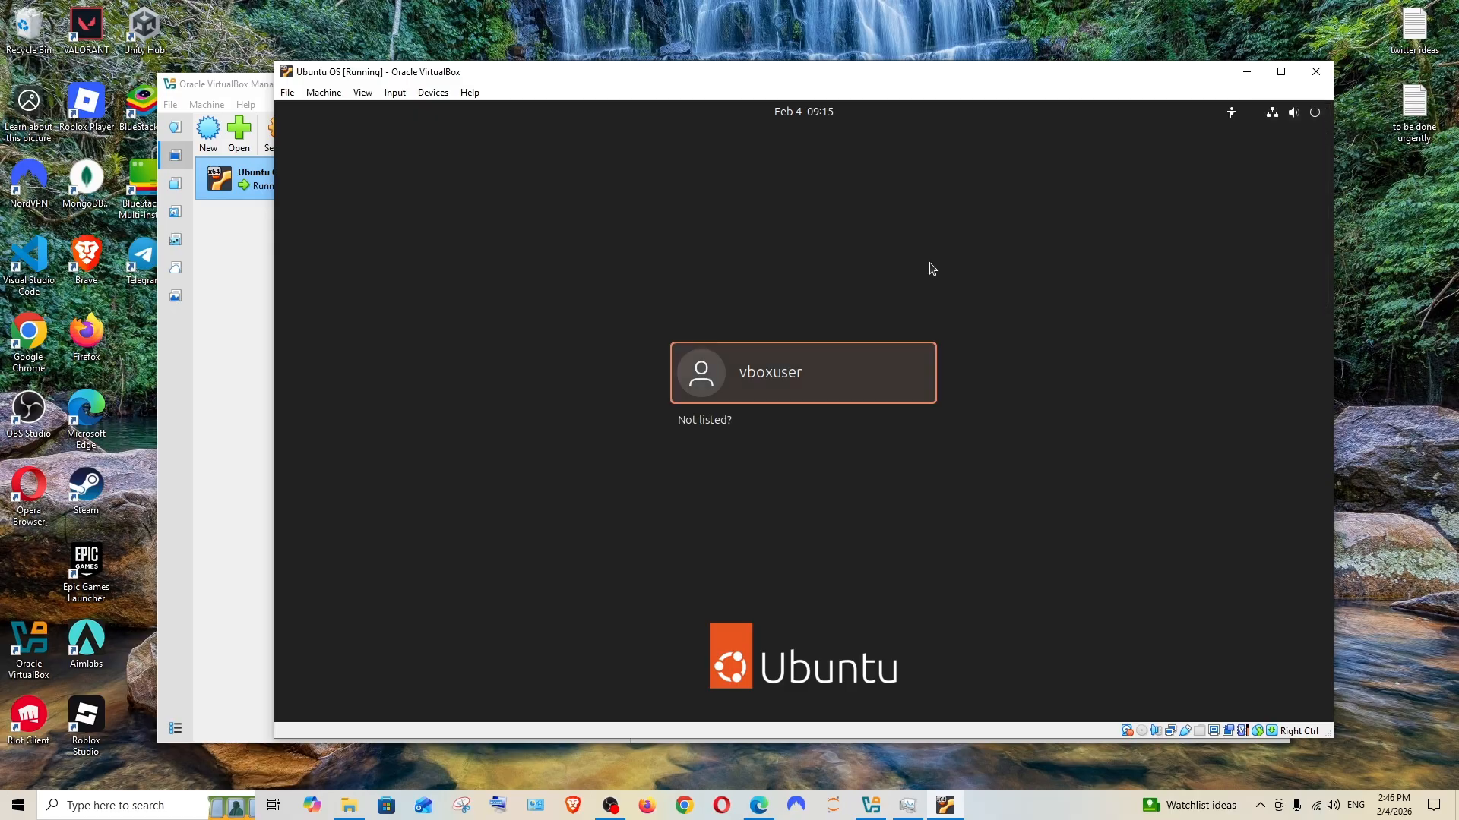
Log in to Ubuntu as vboxuser with the account password.
{"action": "left_click", "coordinate": [711, 381]}
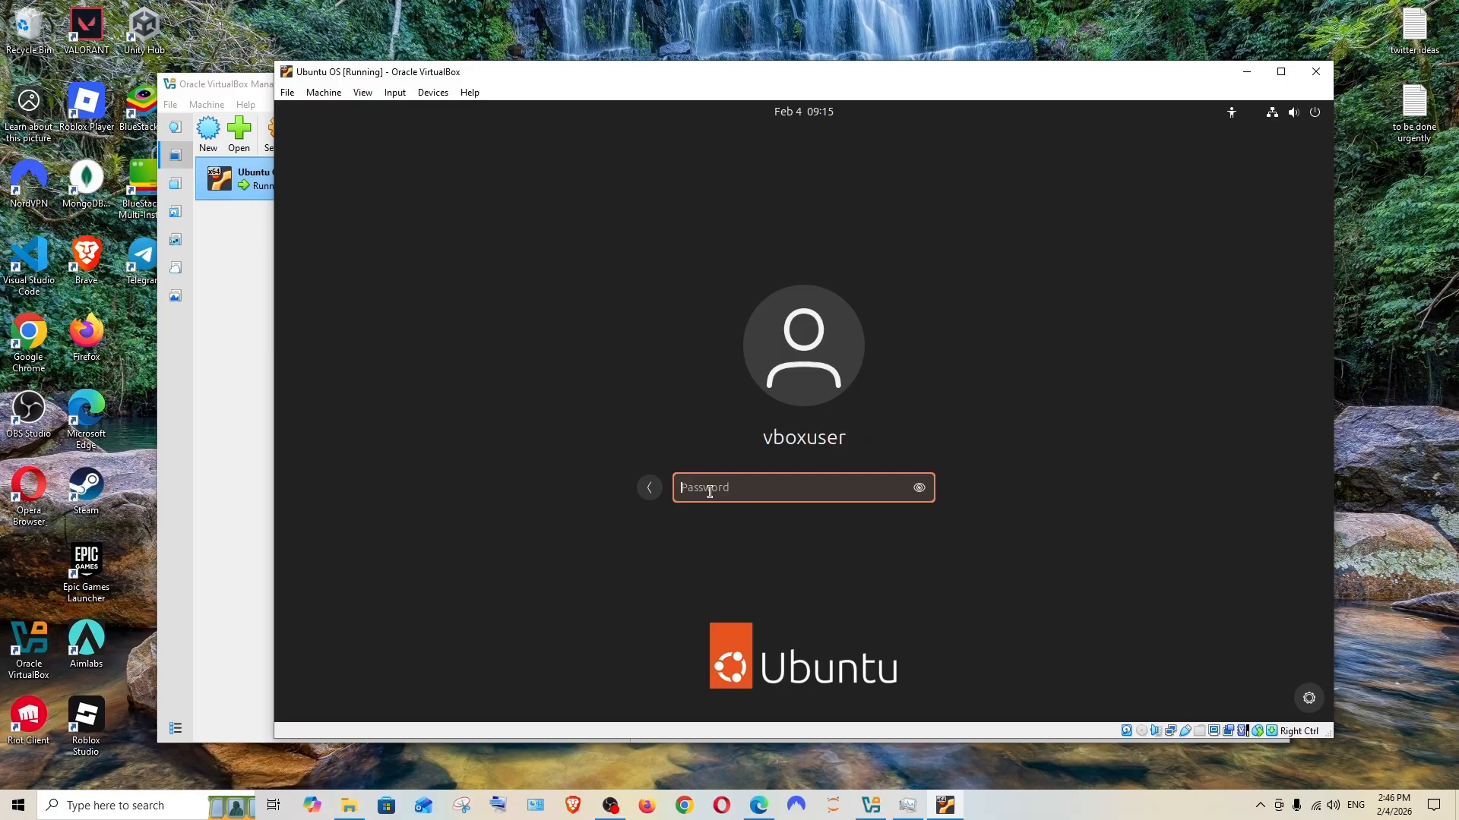
{"action": "type", "text": "●●●●●●"}
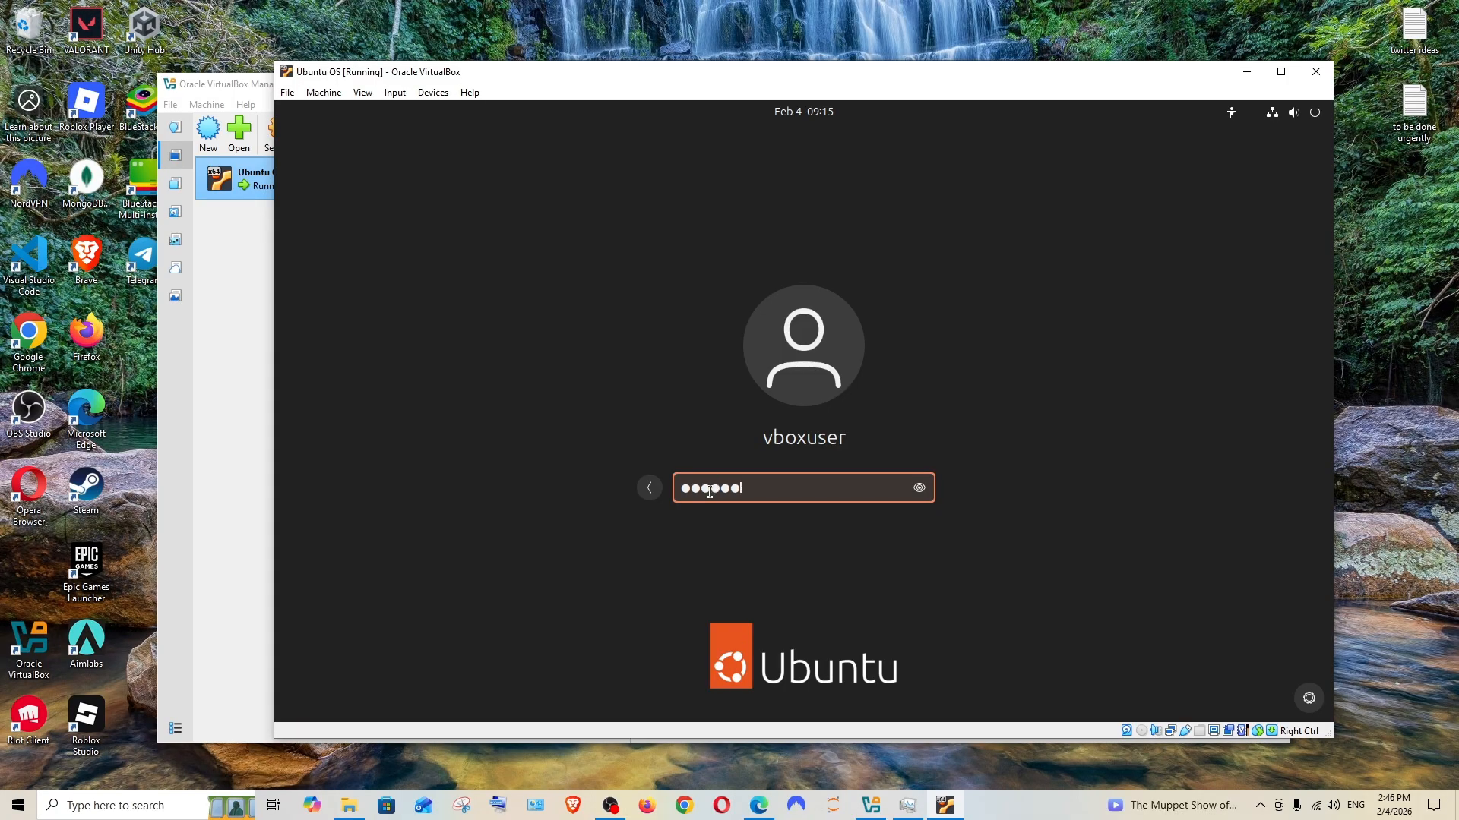
{"action": "key", "text": "Return"}
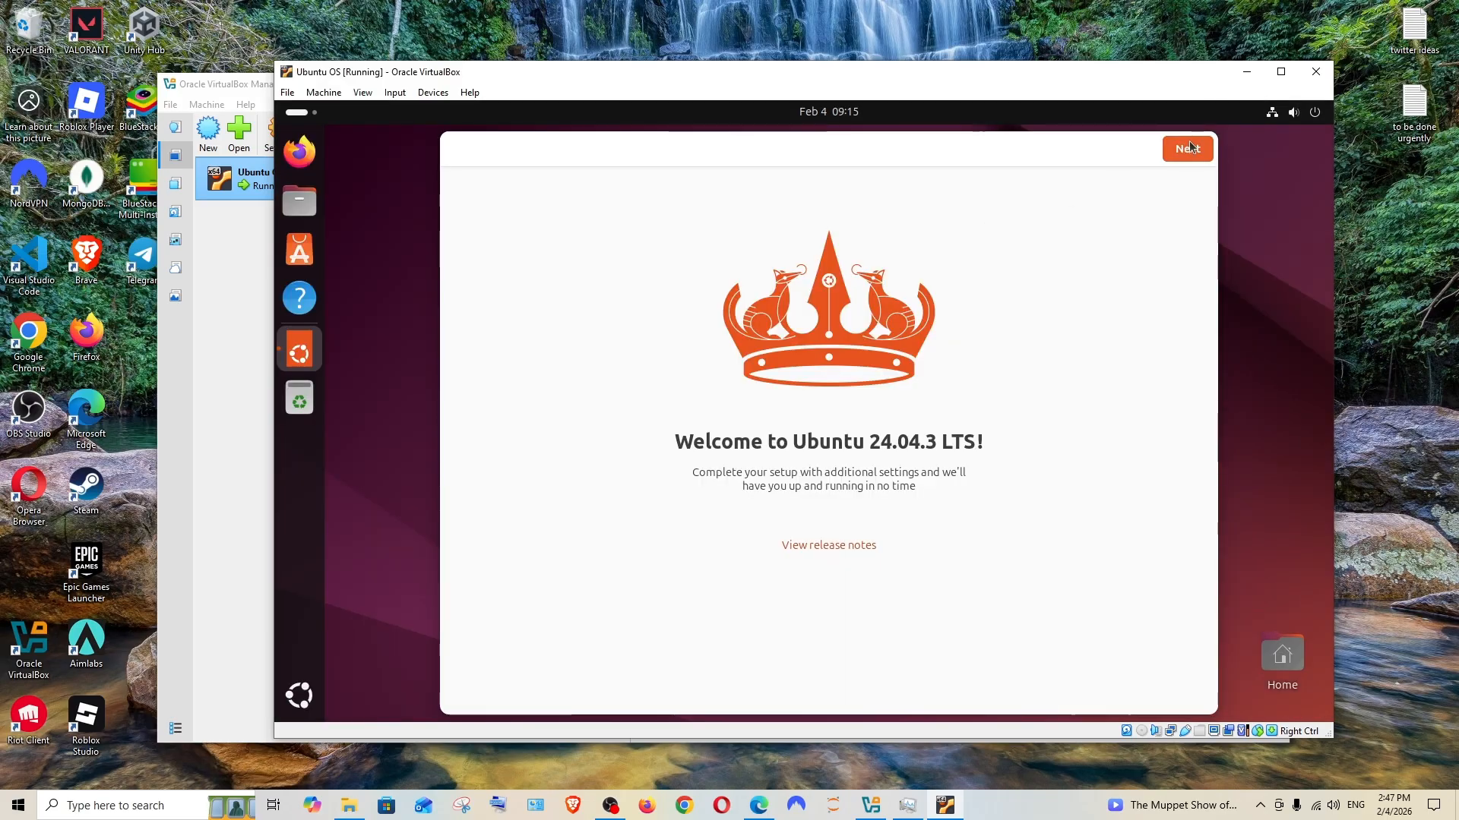
Complete Ubuntu's welcome setup, skipping Ubuntu Pro and choosing not to share system data.
{"action": "left_click", "coordinate": [1281, 71]}
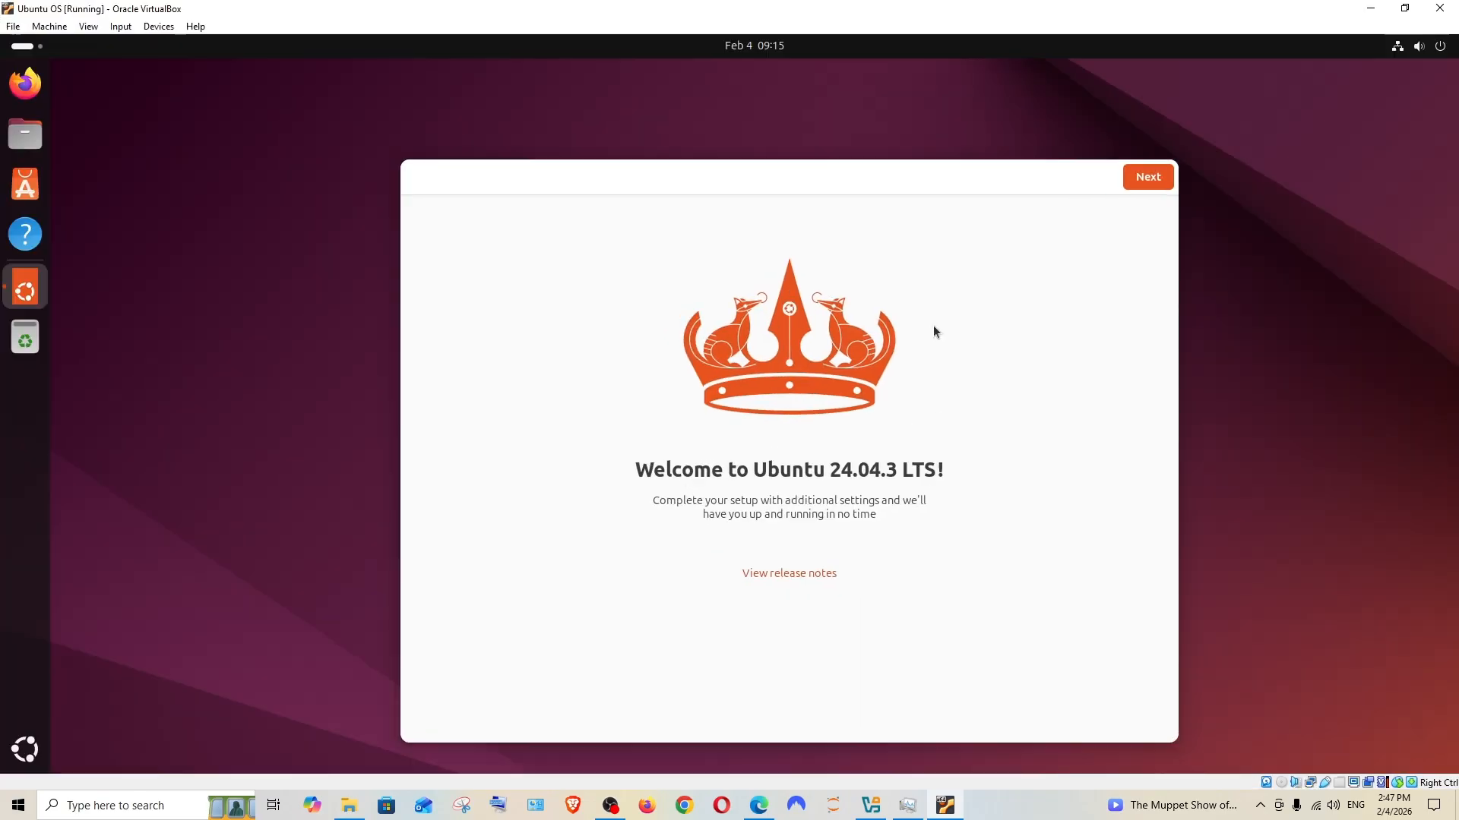
{"action": "left_click", "coordinate": [1147, 173]}
{"action": "left_click_drag", "start_coordinate": [450, 9], "coordinate": [598, 65]}
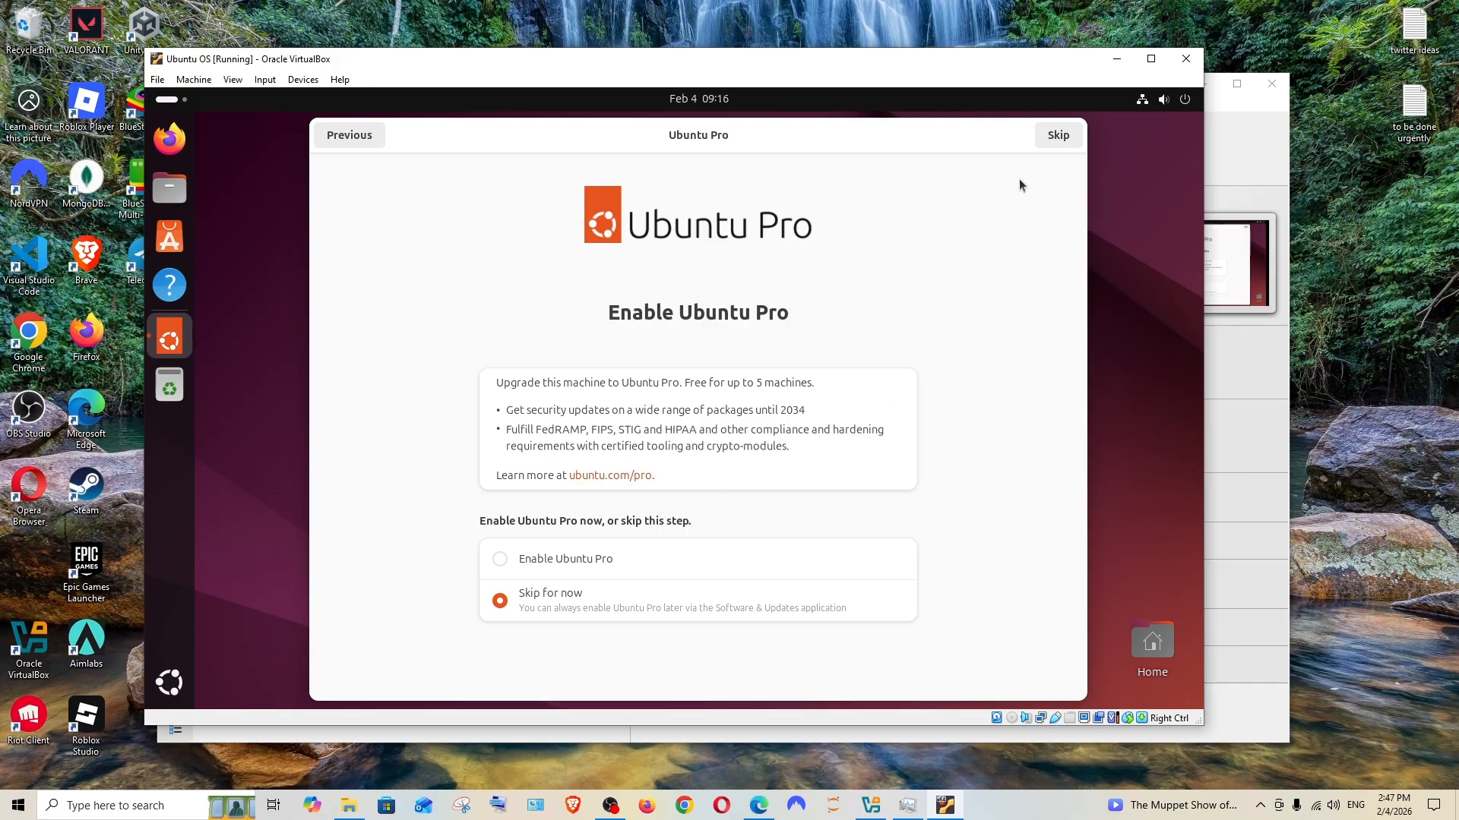
{"action": "left_click", "coordinate": [1058, 141]}
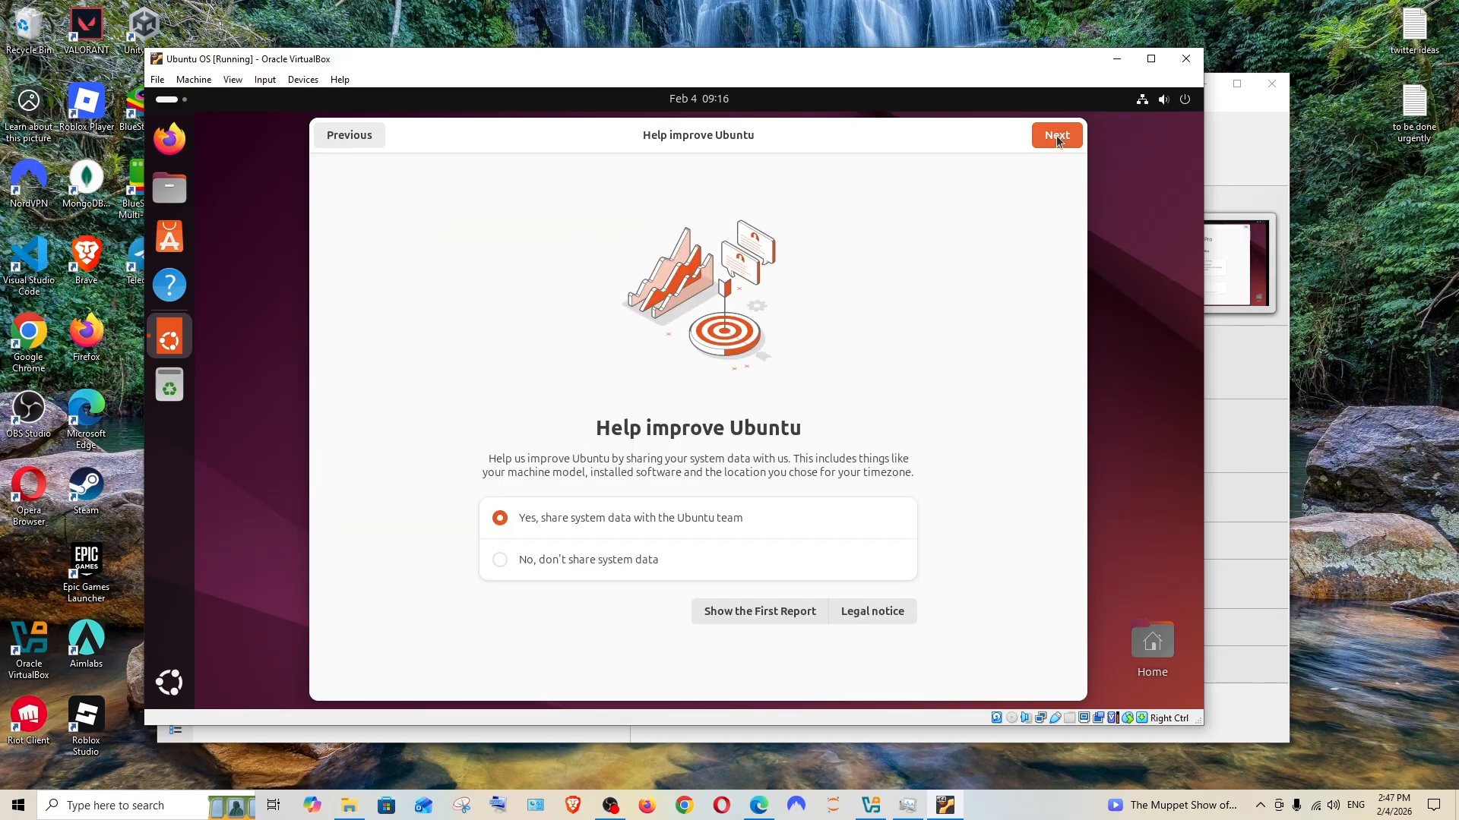
{"action": "left_click", "coordinate": [494, 561]}
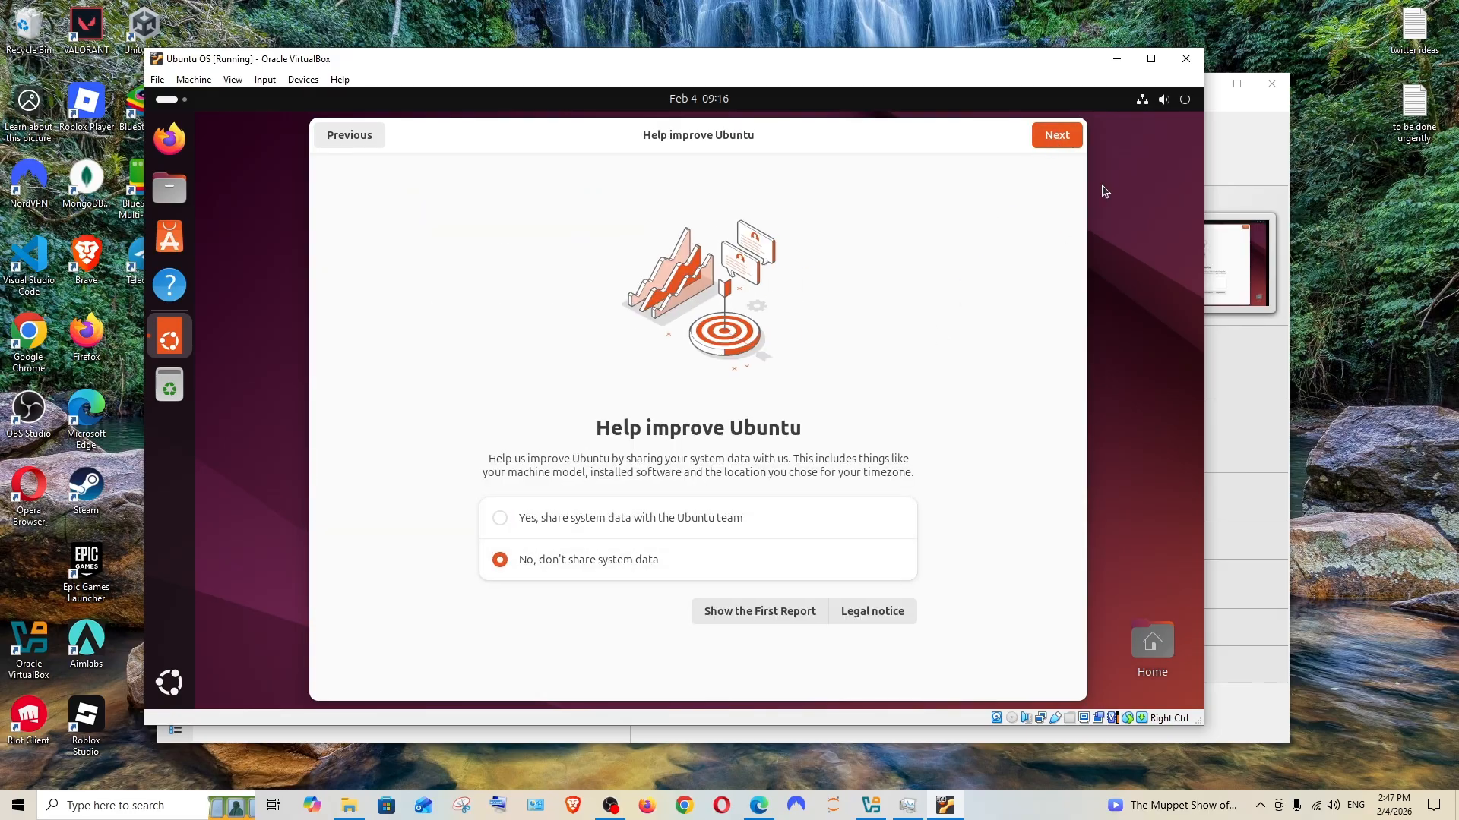
{"action": "left_click", "coordinate": [1046, 137]}
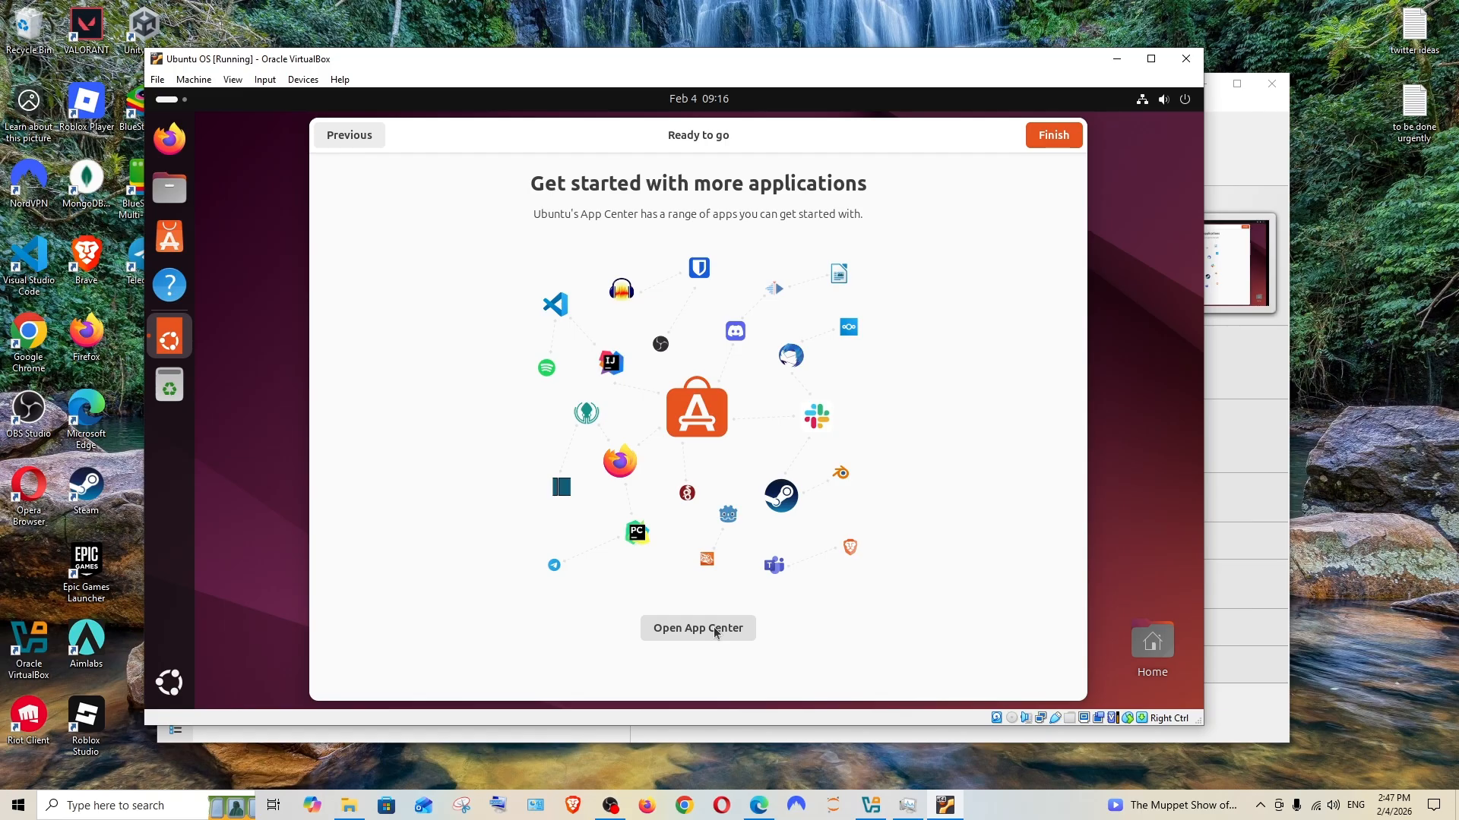
{"action": "left_click", "coordinate": [1052, 136]}
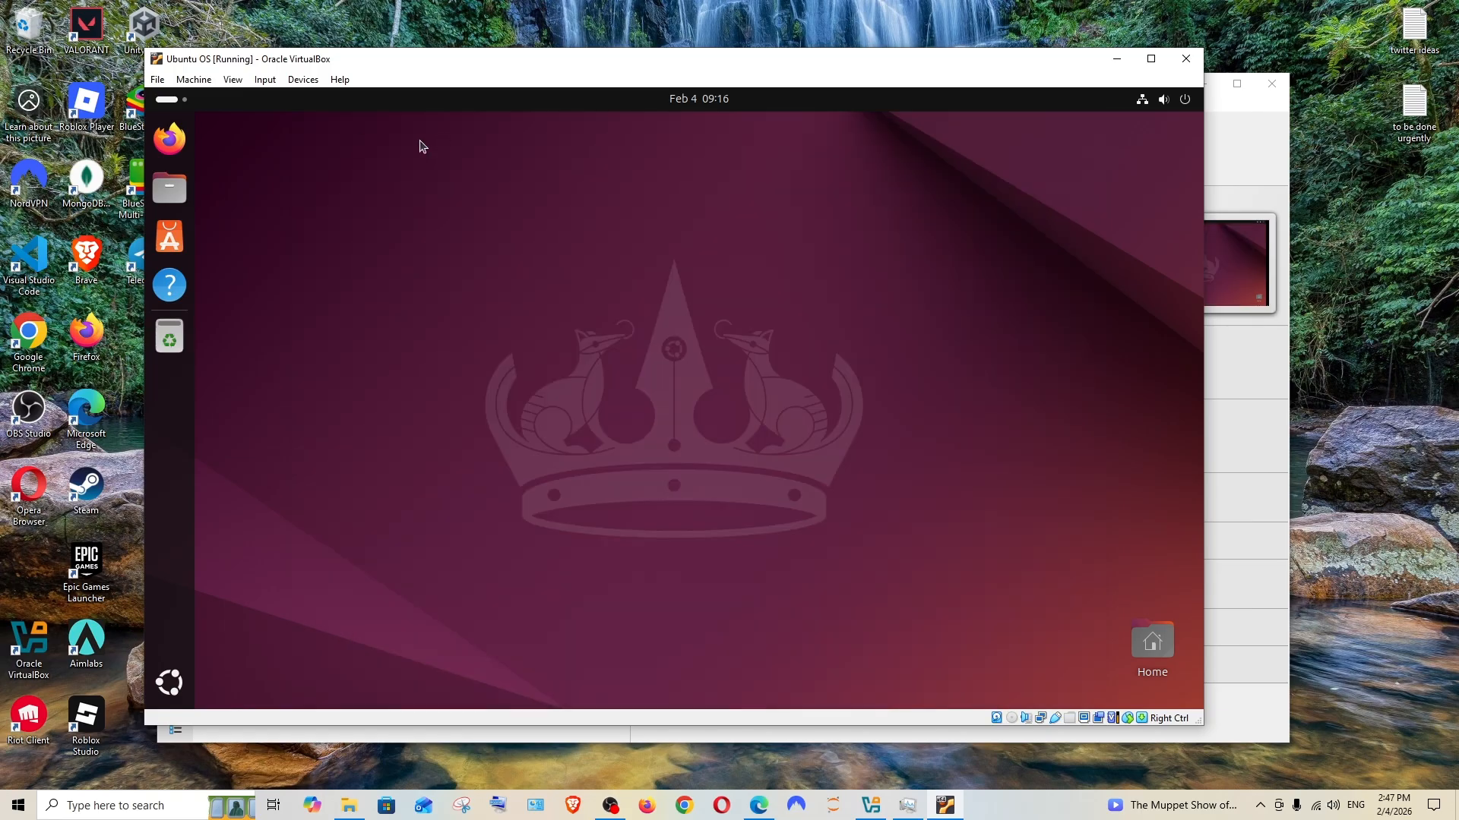
{"action": "left_click", "coordinate": [233, 80]}
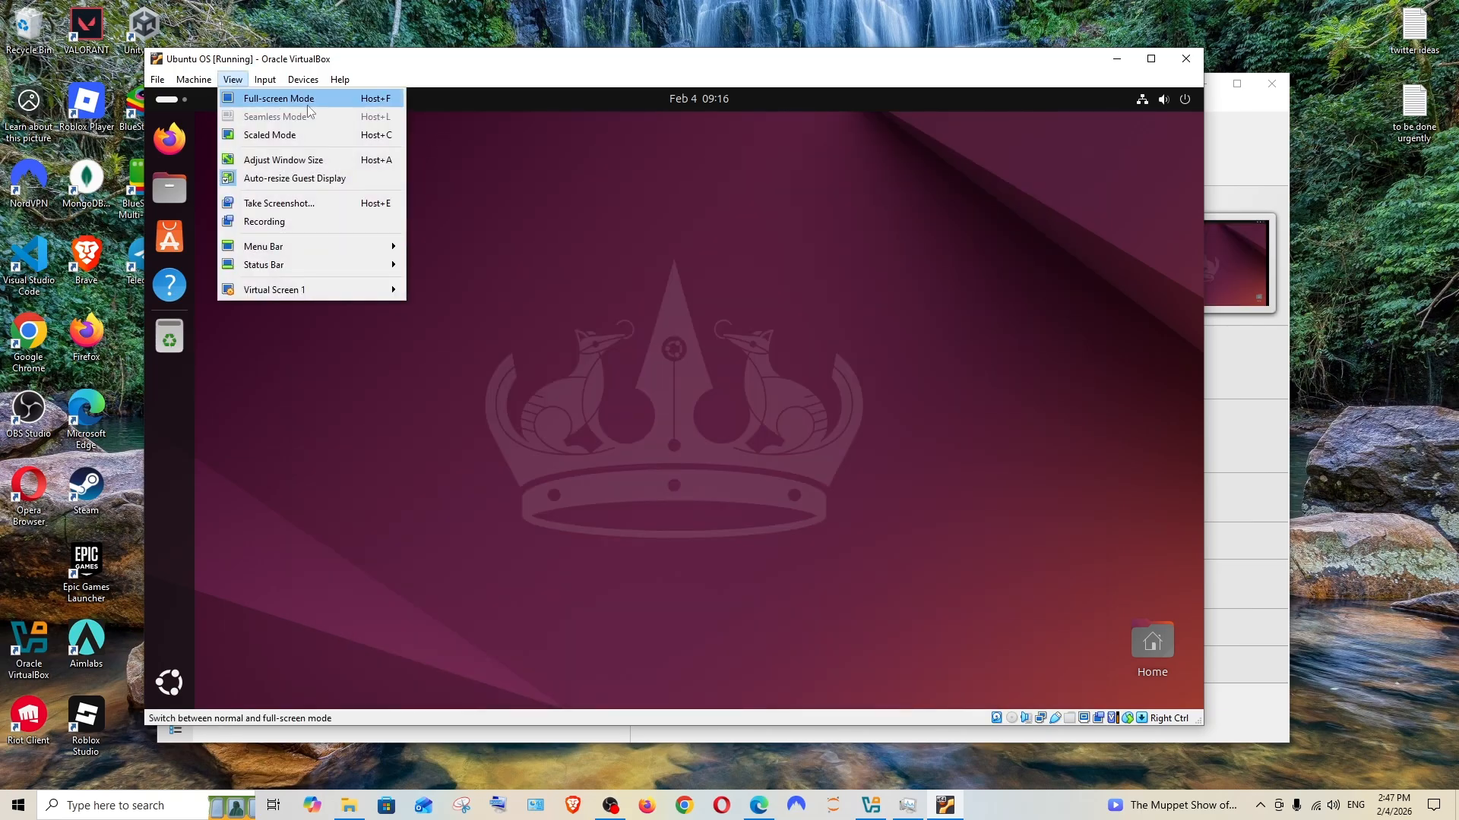
{"action": "left_click", "coordinate": [660, 208]}
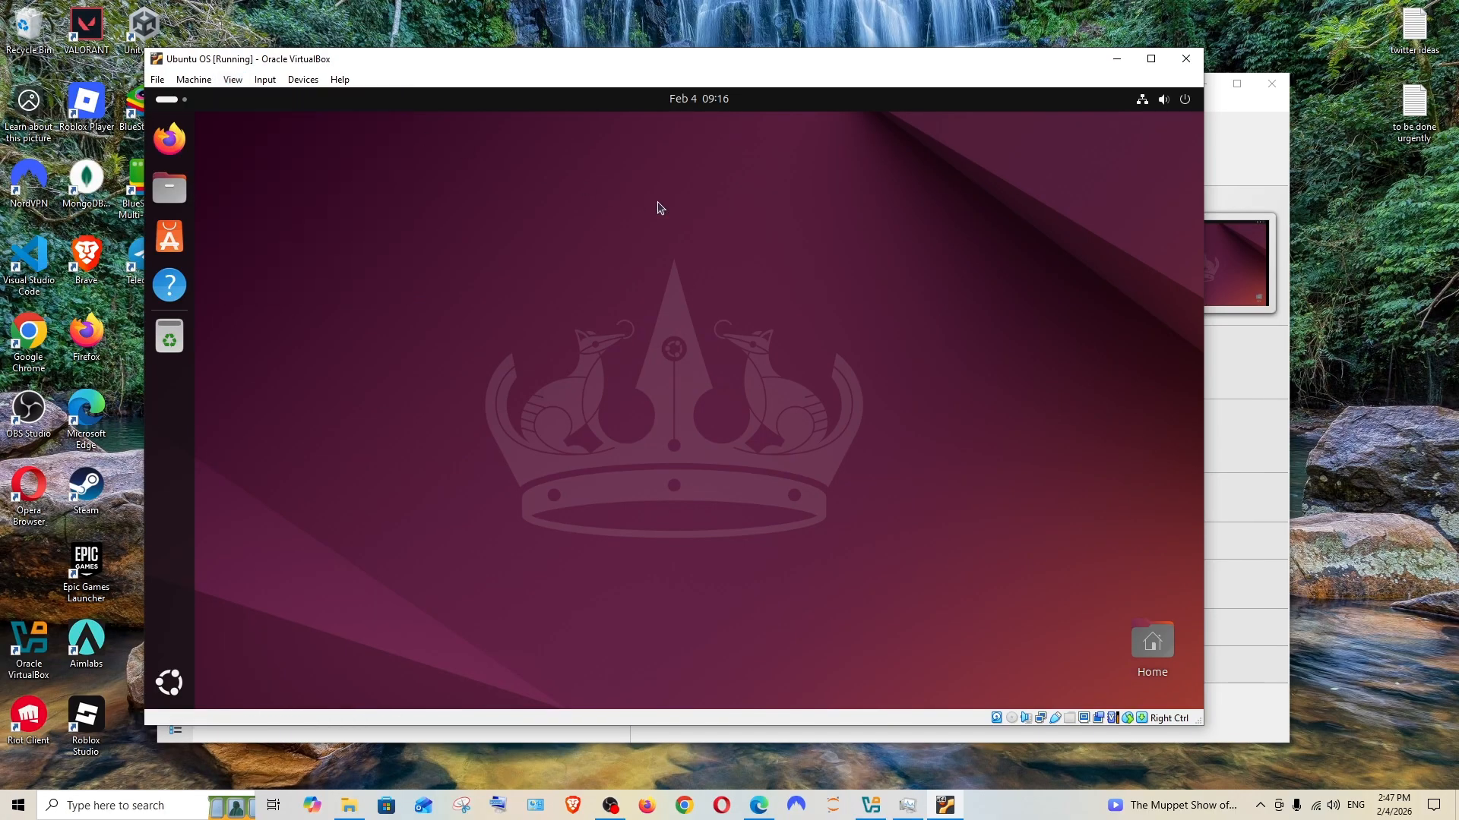